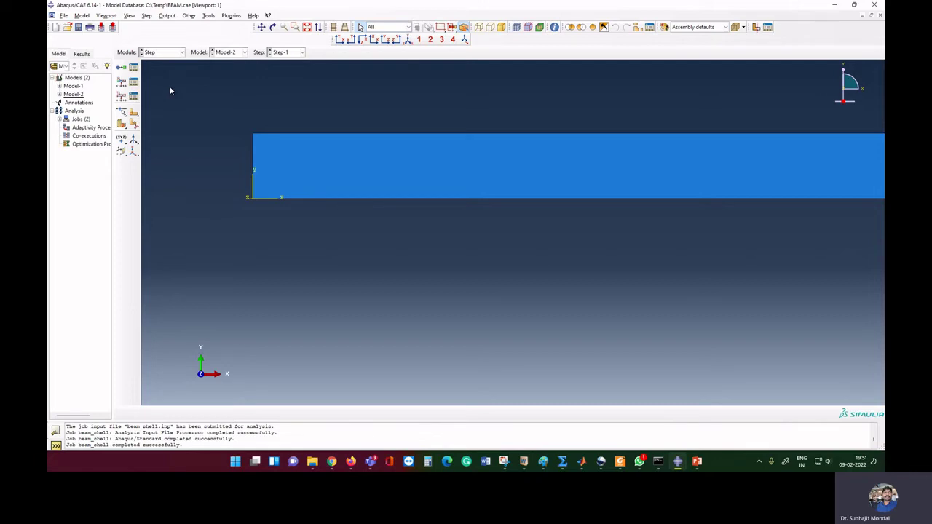
# Fit the whole beam in view and inspect its boundary conditions and load in the Load module
pyautogui.click(307, 27)
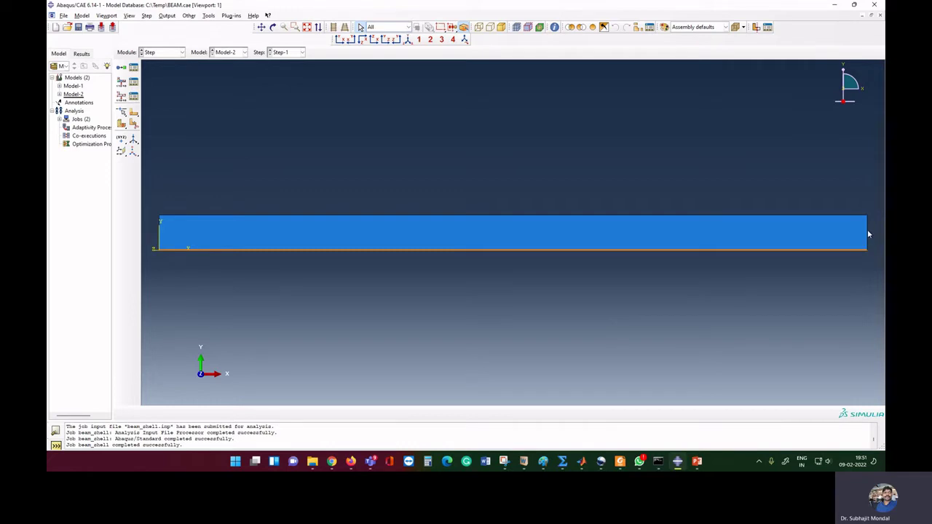
pyautogui.click(166, 53)
pyautogui.click(157, 105)
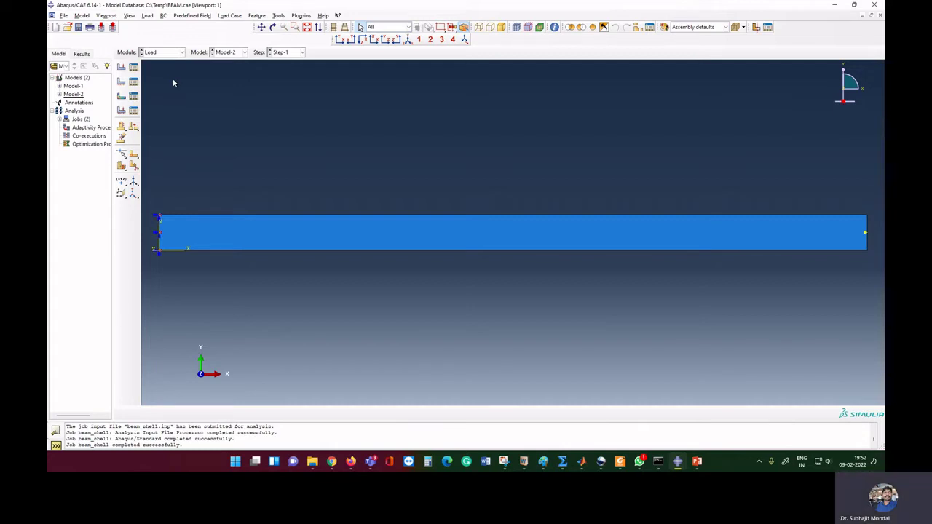
# In the Assembly module, create a node set named end_dis from the mid-height node at the beam's free end
pyautogui.click(167, 52)
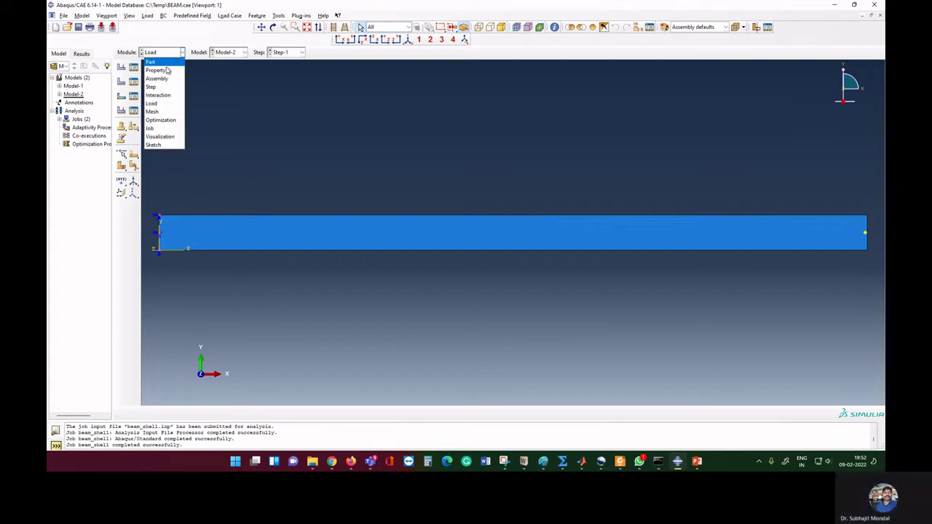
pyautogui.click(166, 81)
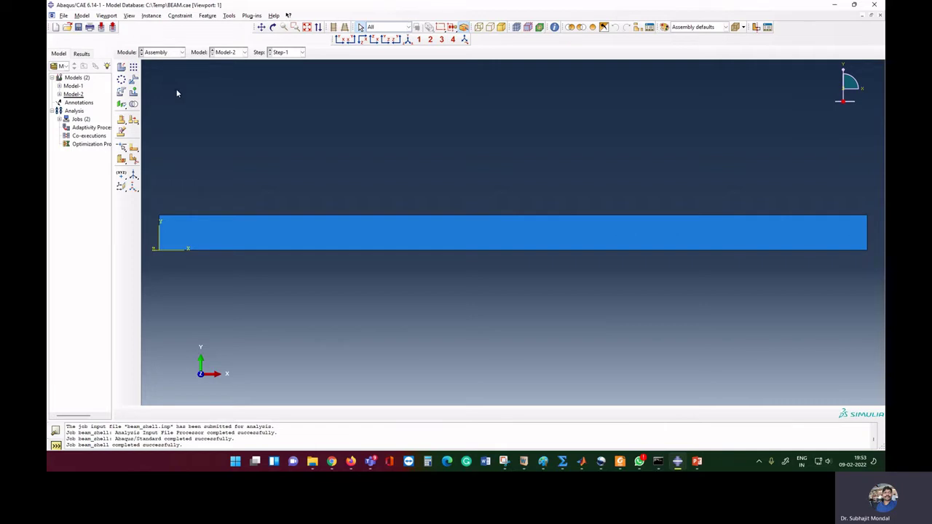
pyautogui.click(230, 16)
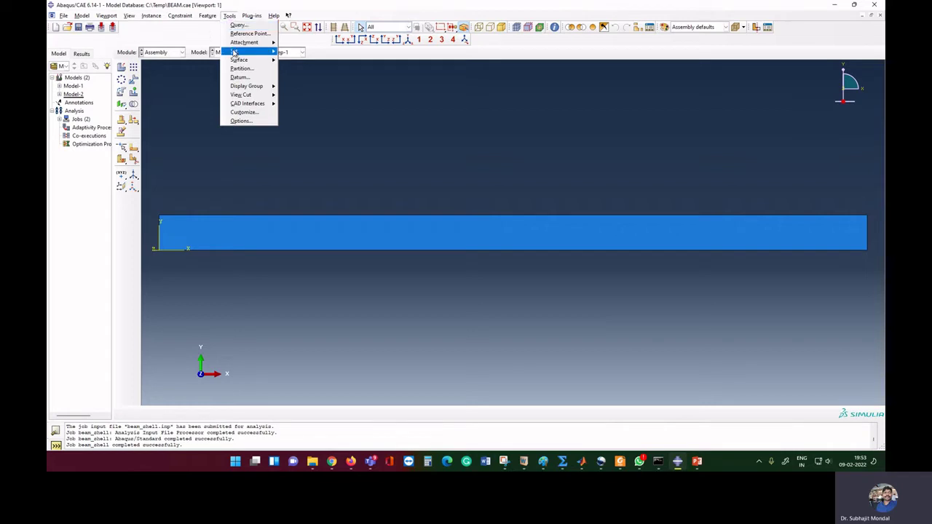
pyautogui.moveTo(233, 53)
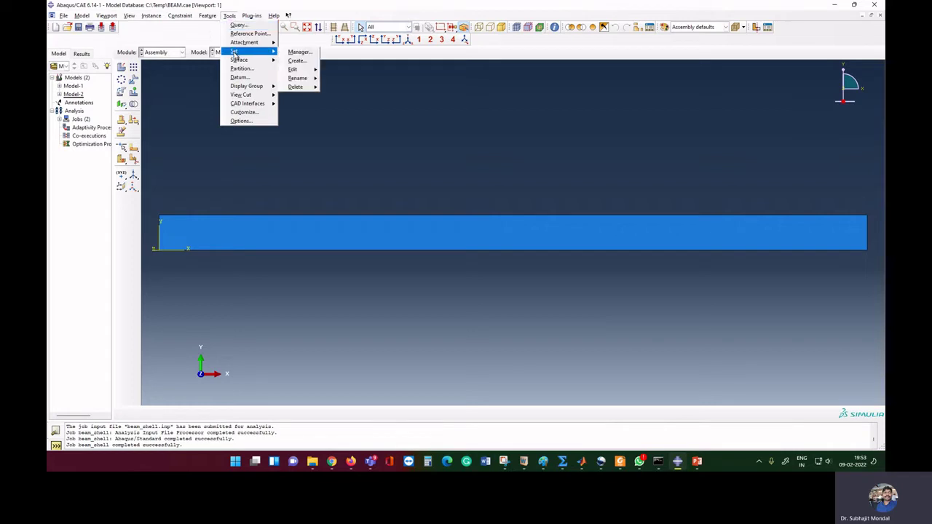
pyautogui.click(298, 61)
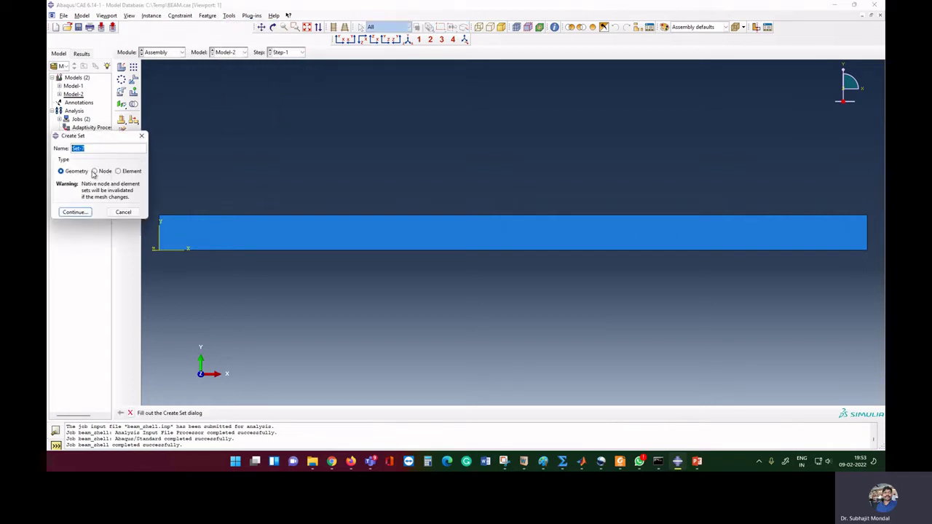
pyautogui.click(94, 171)
pyautogui.tripleClick(95, 148)
pyautogui.write('dis')
pyautogui.press('BackSpace')
pyautogui.press('BackSpace')
pyautogui.press('BackSpace')
pyautogui.write('end_di')
pyautogui.click(74, 212)
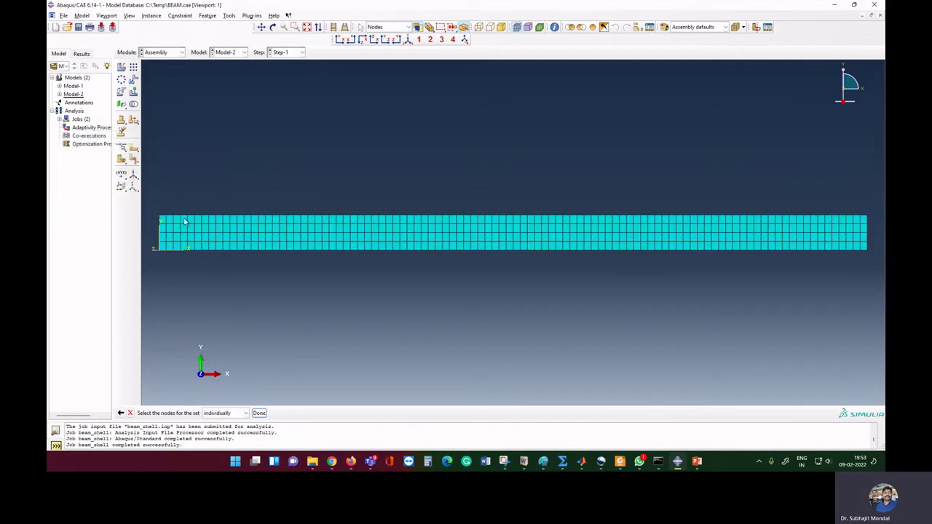
pyautogui.click(869, 235)
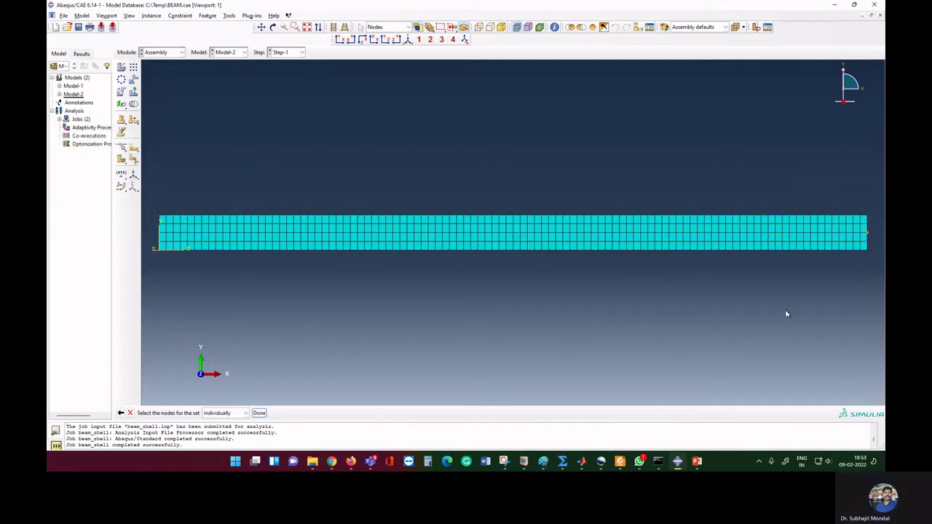
pyautogui.click(259, 414)
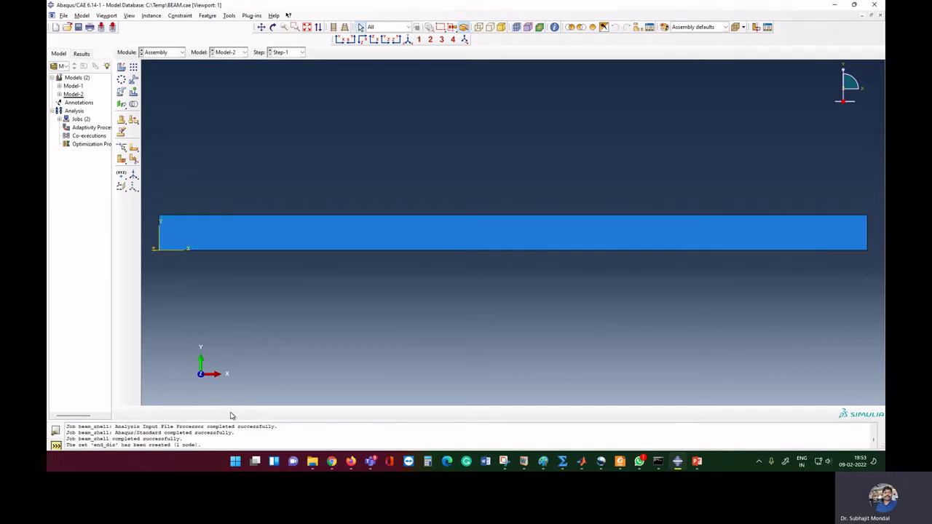
# Create a node set named BCS_Set from all nodes along the beam's fixed end edge
pyautogui.click(229, 16)
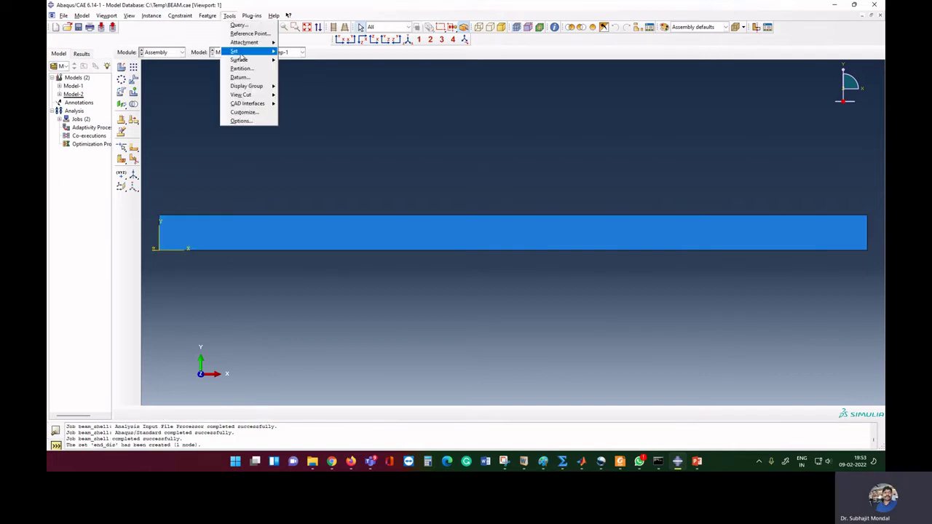
pyautogui.click(240, 51)
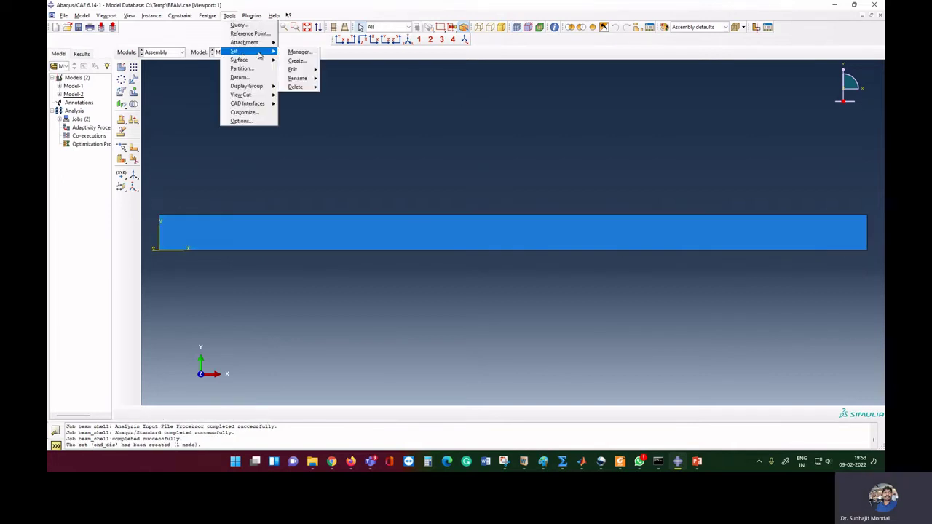
pyautogui.click(303, 61)
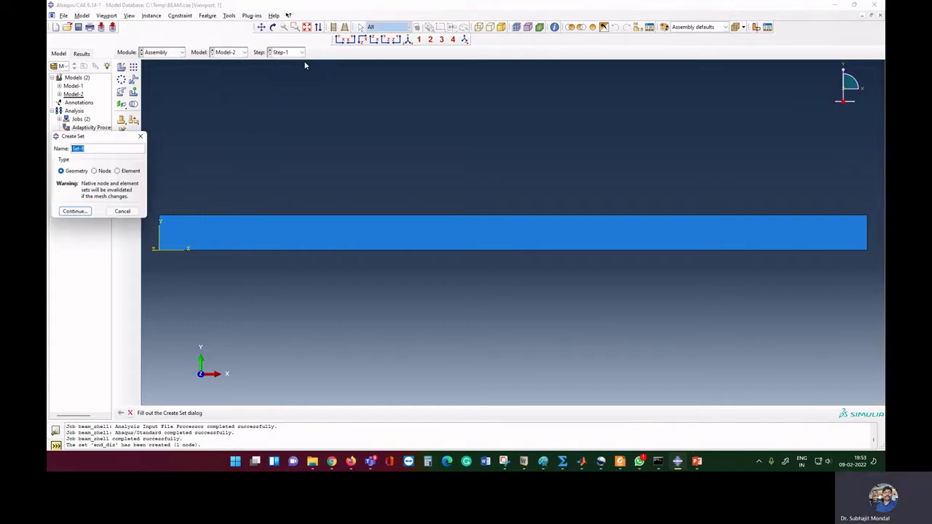
pyautogui.click(96, 171)
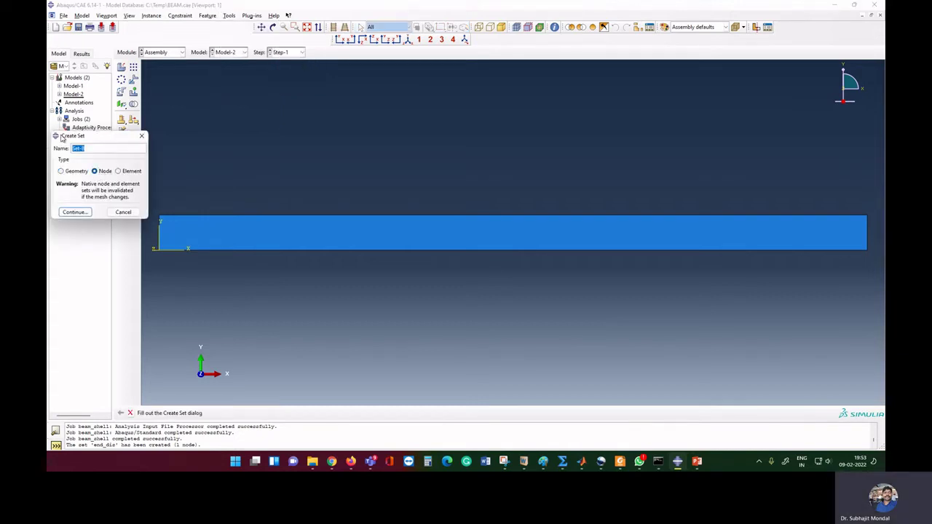
pyautogui.write('BCS_Set')
pyautogui.click(74, 212)
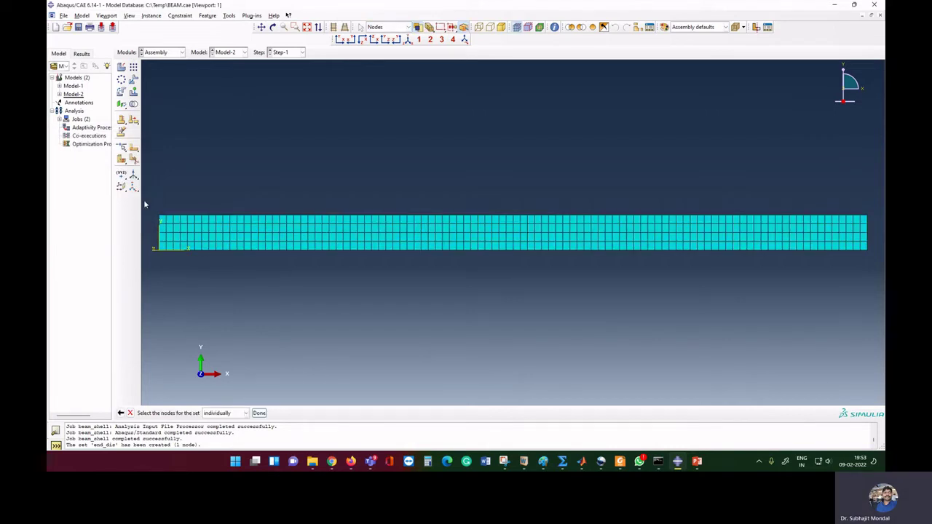
pyautogui.moveTo(145, 200); pyautogui.dragTo(162, 267)
pyautogui.click(258, 412)
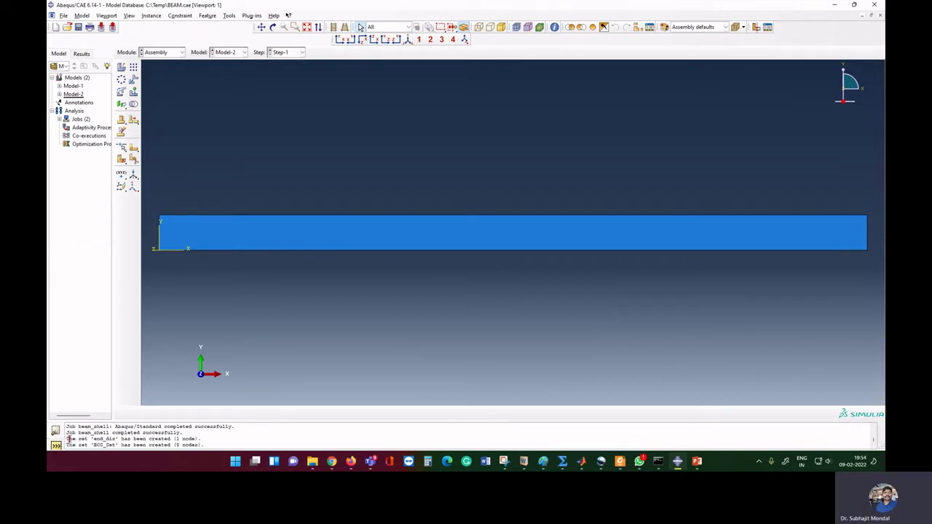
pyautogui.moveTo(67, 439); pyautogui.dragTo(224, 439)
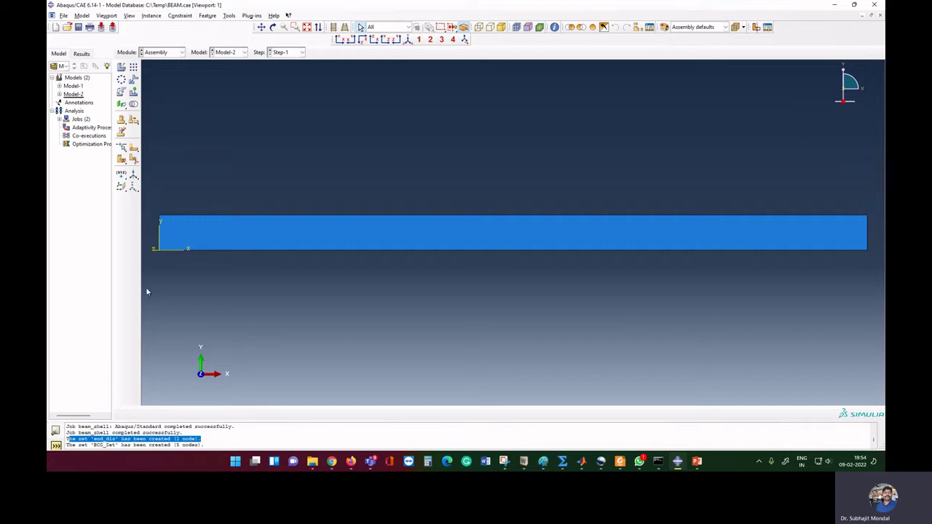
# In the Step module, create a history output request for Step-1 with the set end_dis as its domain
pyautogui.click(161, 56)
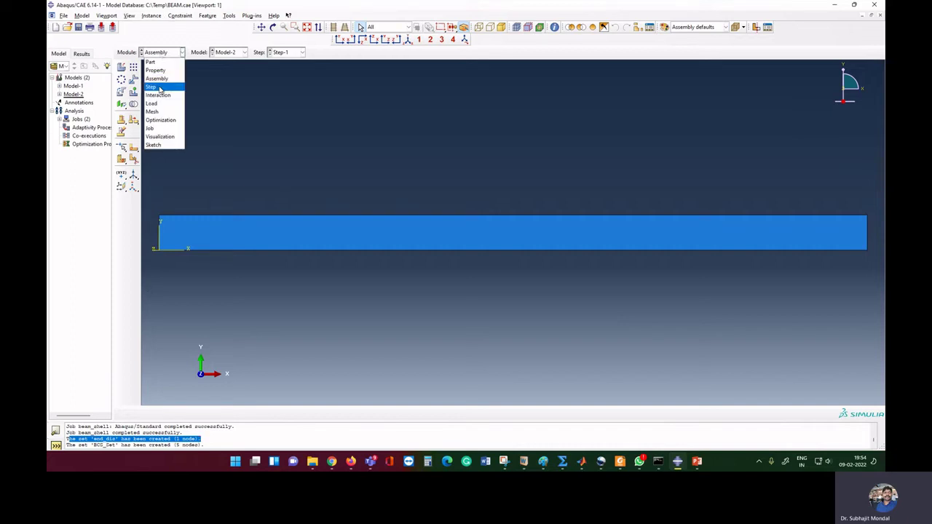
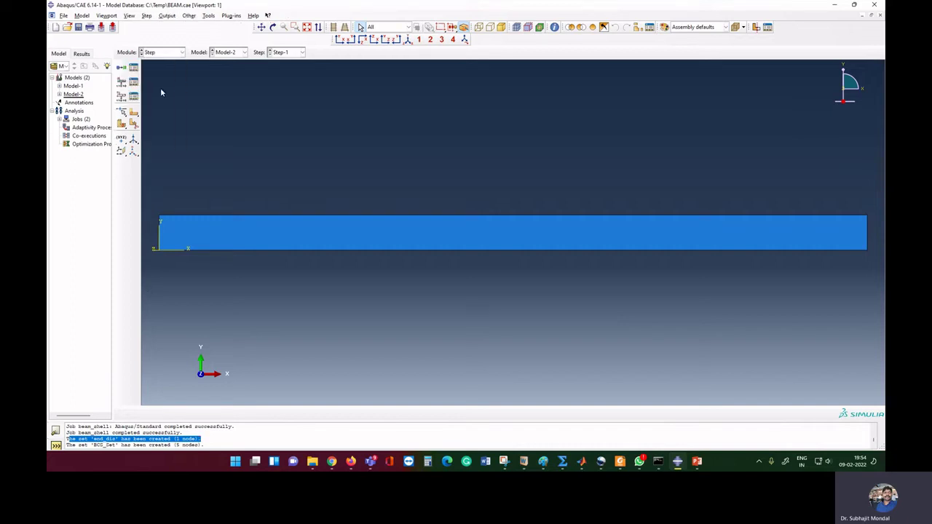
pyautogui.click(121, 97)
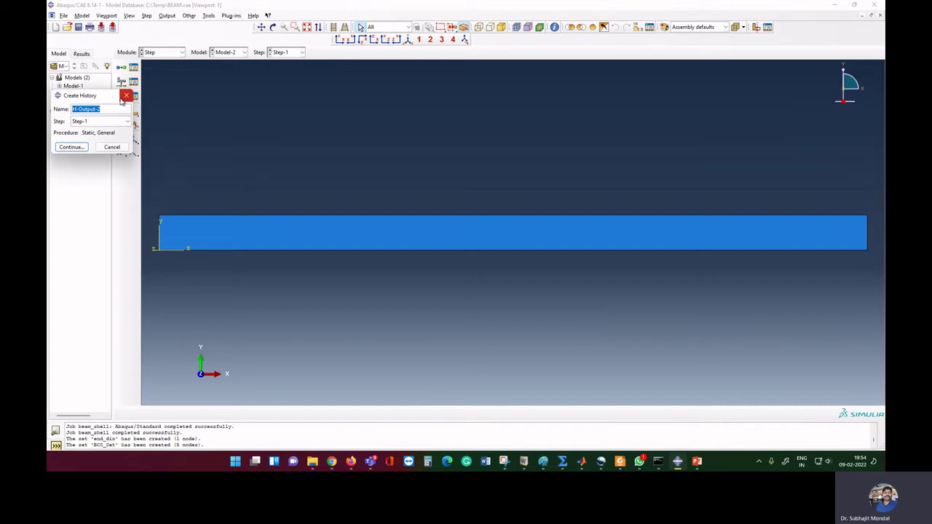
pyautogui.click(72, 148)
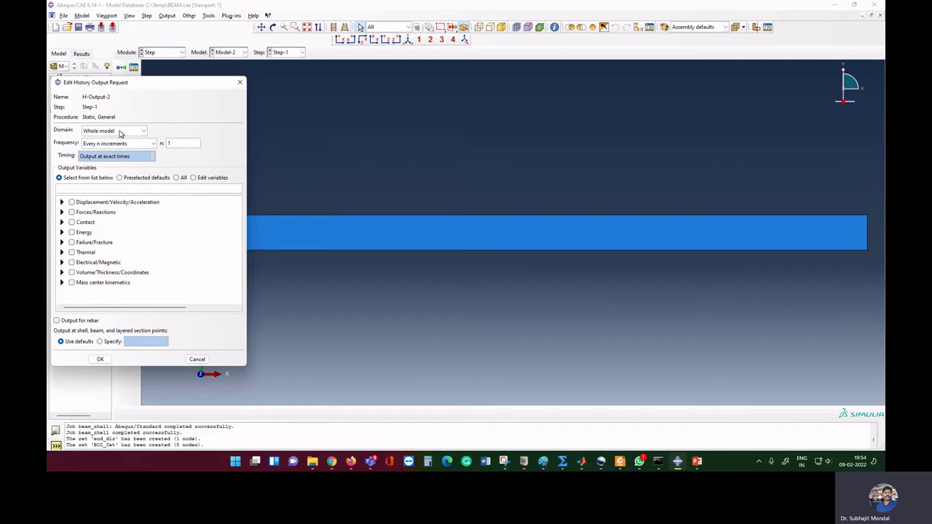
pyautogui.click(120, 132)
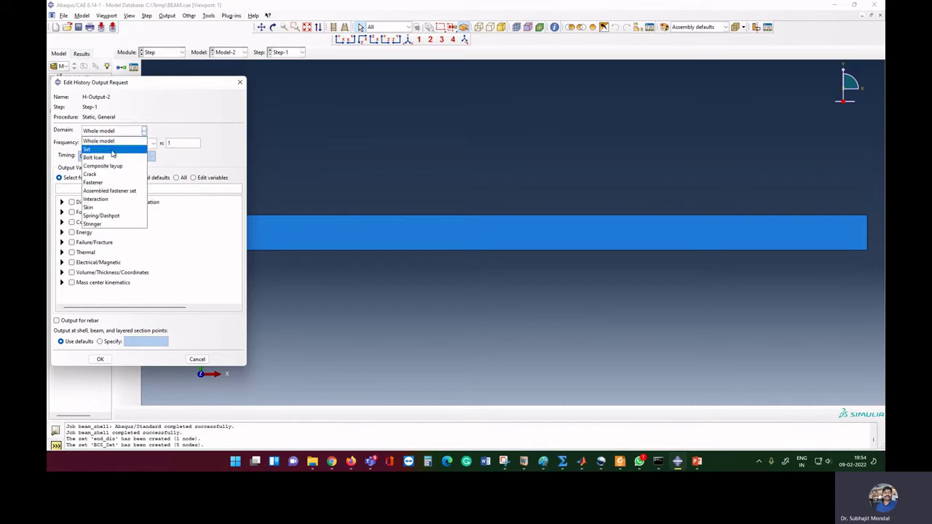
pyautogui.click(114, 153)
pyautogui.click(202, 132)
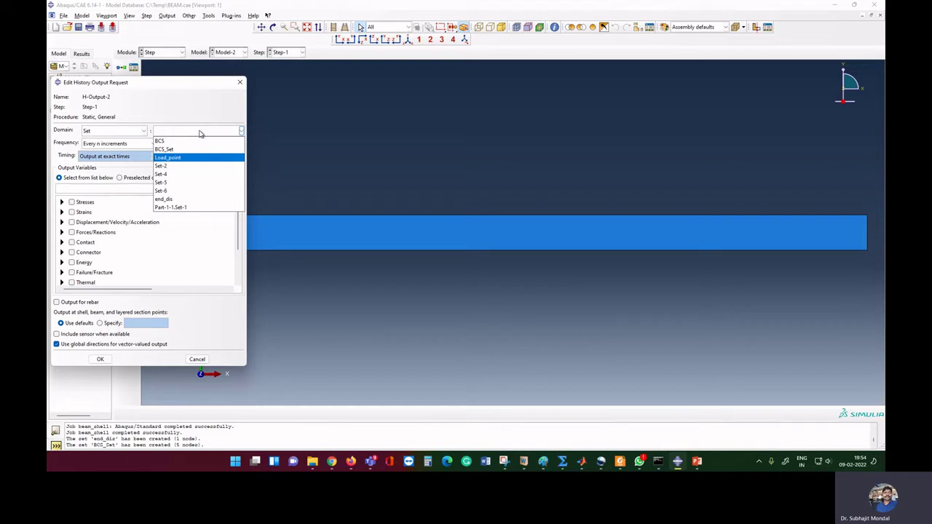
pyautogui.click(163, 199)
# Select the displacement component U3 as the output variable for end_dis and save the request
pyautogui.click(62, 222)
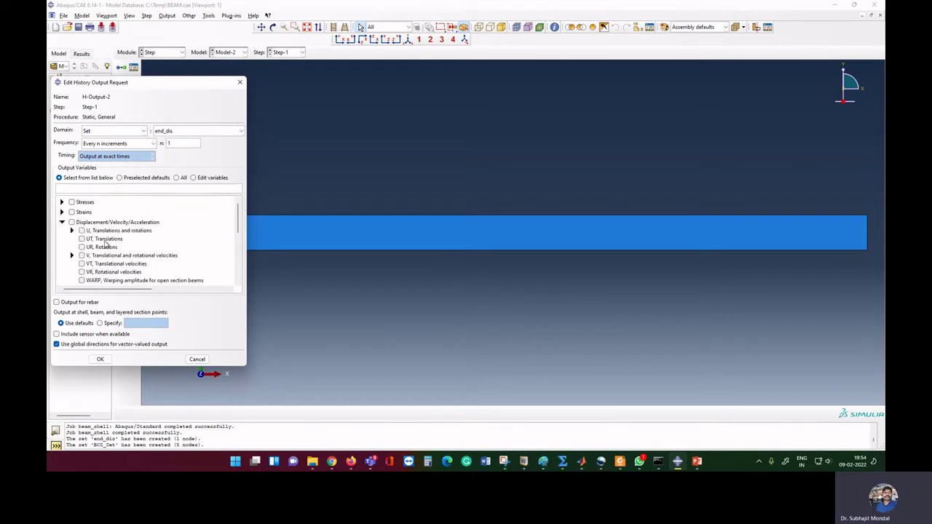
pyautogui.click(72, 230)
pyautogui.click(92, 255)
pyautogui.click(101, 360)
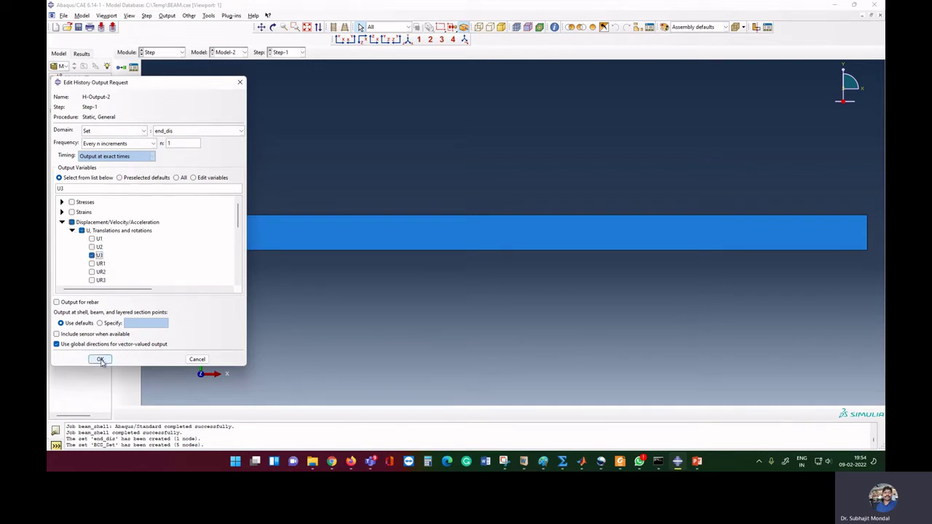
pyautogui.click(61, 189)
pyautogui.click(101, 358)
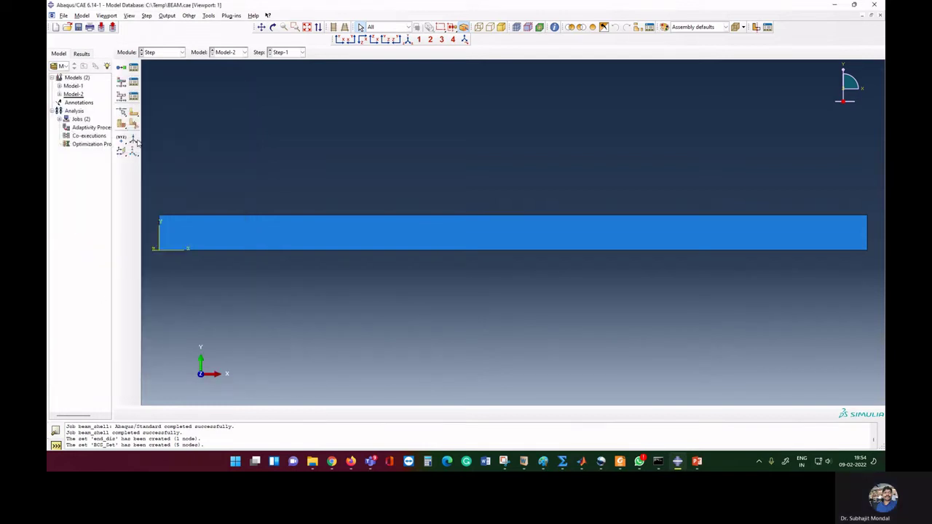
# Create another history output request for Step-1 with the set BCS_Set as its domain
pyautogui.click(122, 97)
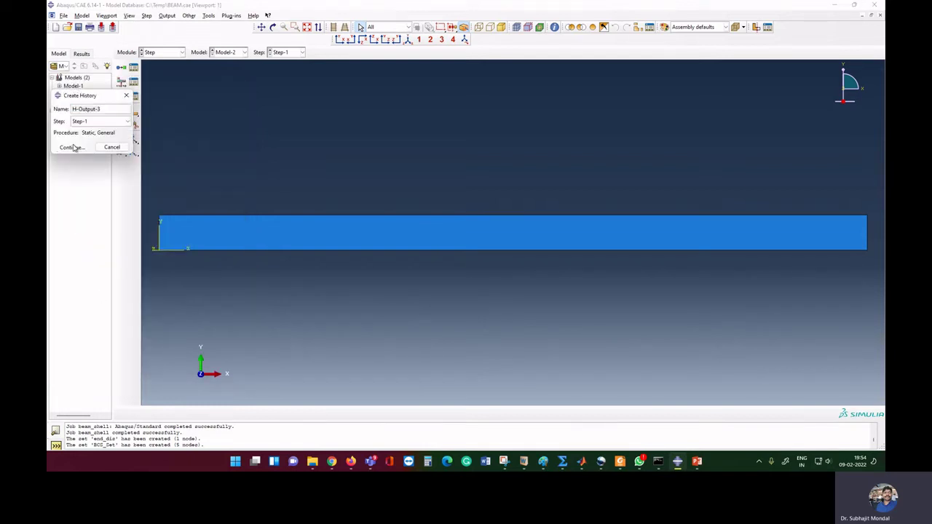
pyautogui.click(74, 147)
pyautogui.click(106, 132)
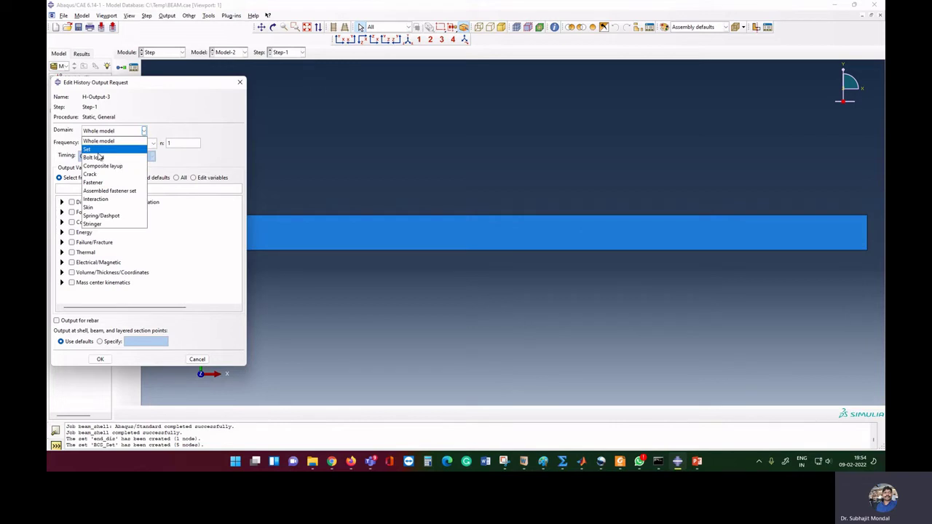
pyautogui.click(96, 150)
pyautogui.click(177, 138)
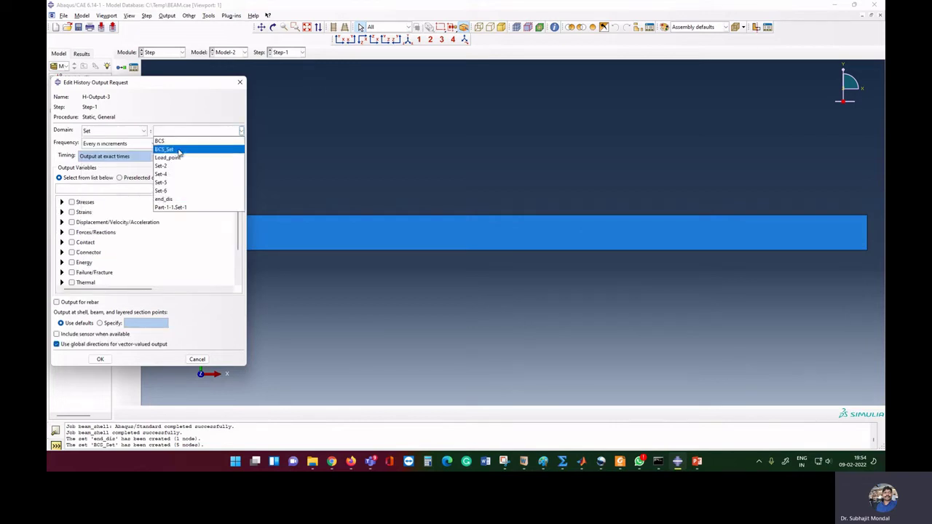
pyautogui.click(179, 151)
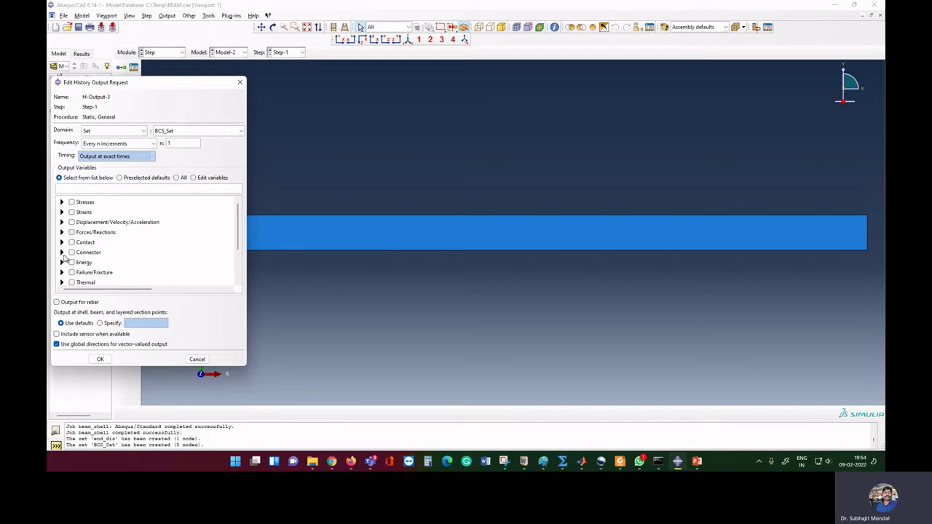
# Select the reaction force component RF3 as the output variable for BCS_Set and save the request
pyautogui.click(63, 231)
pyautogui.scroll(-4, 80, 232)
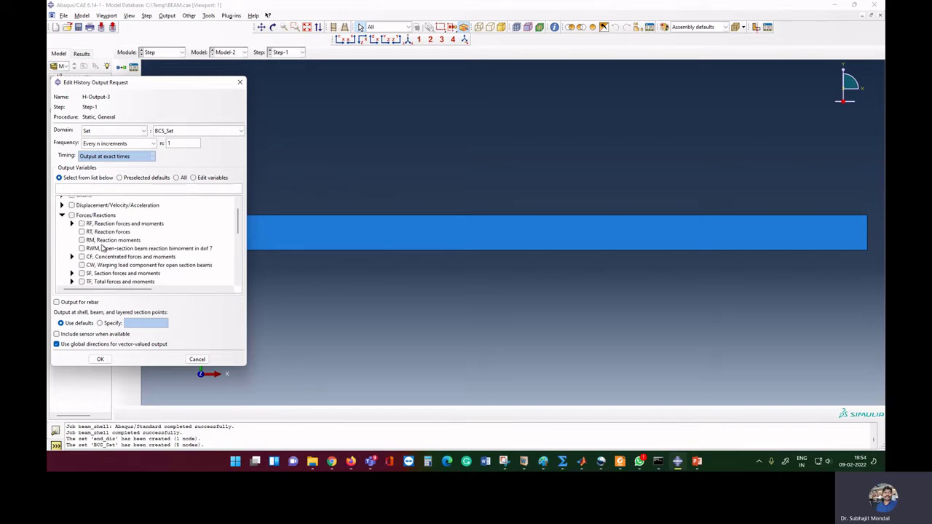
pyautogui.scroll(1, 81, 231)
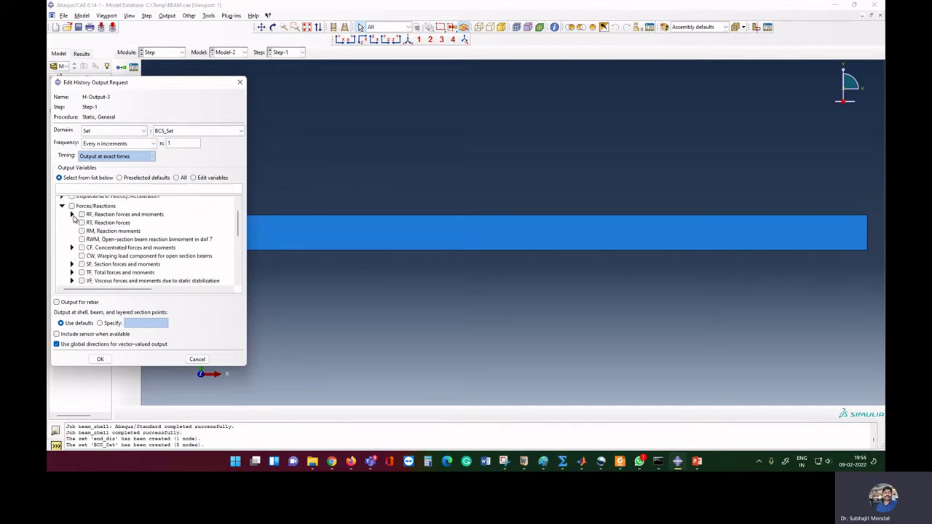
pyautogui.click(72, 215)
pyautogui.click(94, 240)
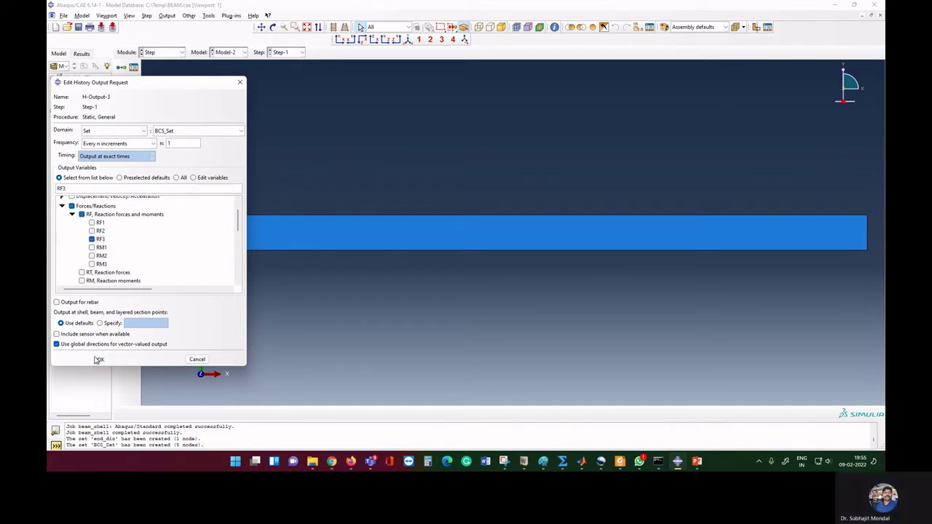
pyautogui.doubleClick(93, 191)
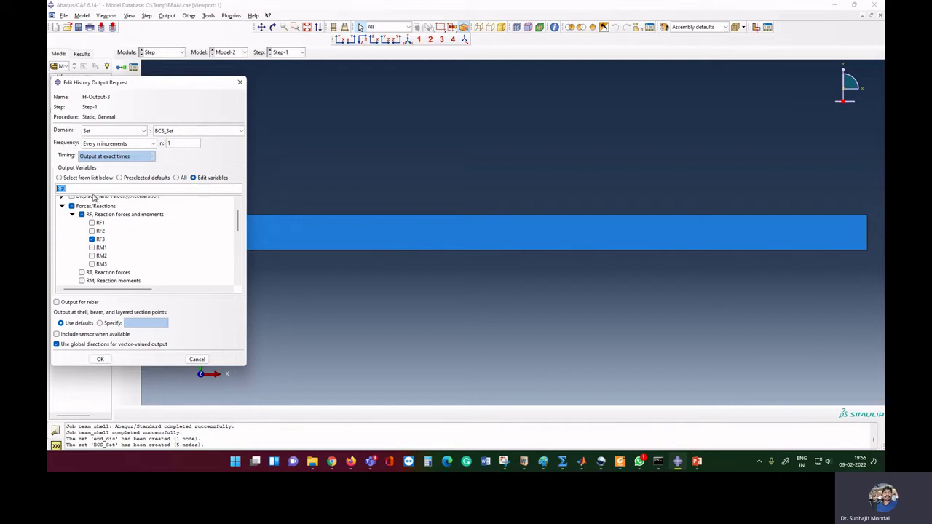
pyautogui.click(100, 360)
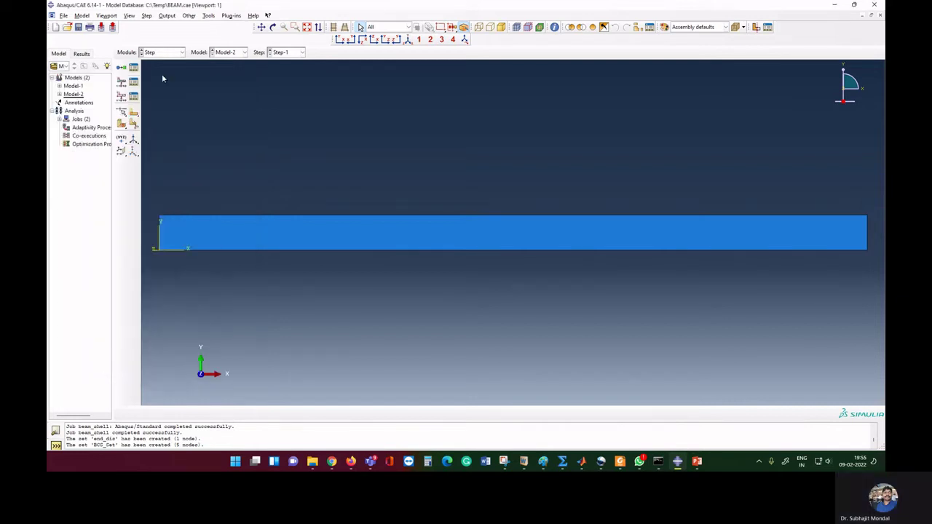
# In the Job module, submit the beam_shell job again, overwriting its existing job files, and open its results
pyautogui.click(163, 53)
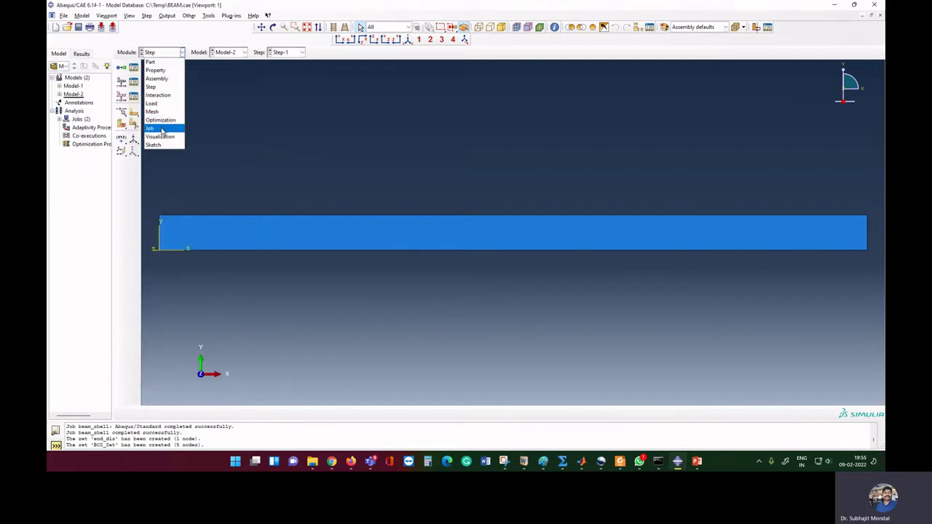
pyautogui.click(161, 130)
pyautogui.click(386, 141)
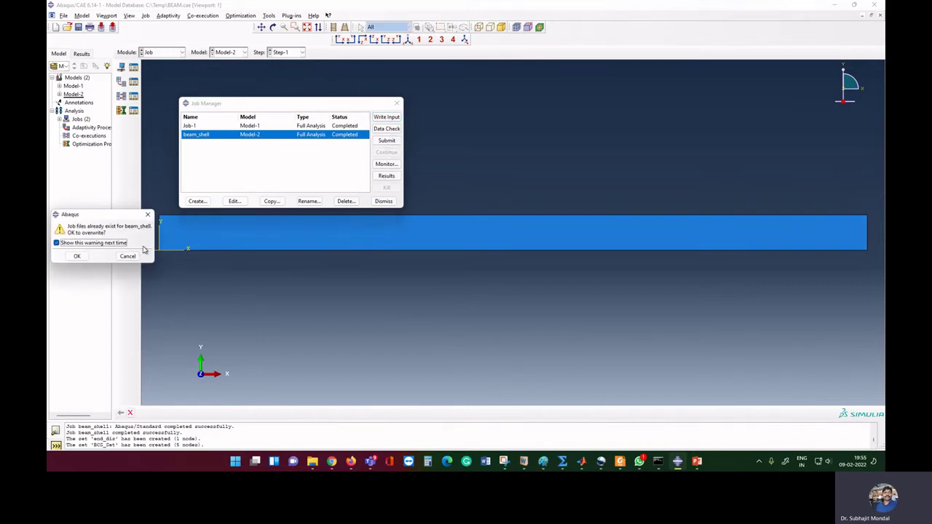
pyautogui.click(77, 255)
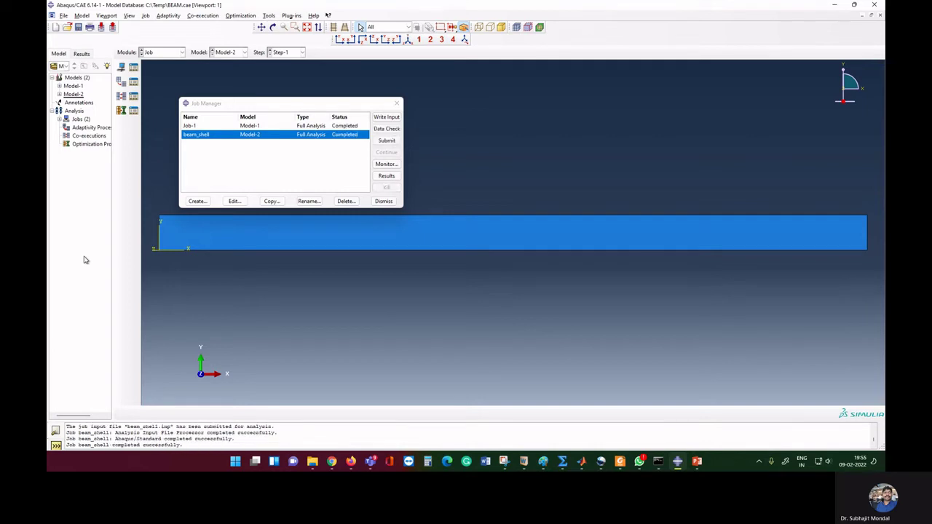
pyautogui.click(386, 176)
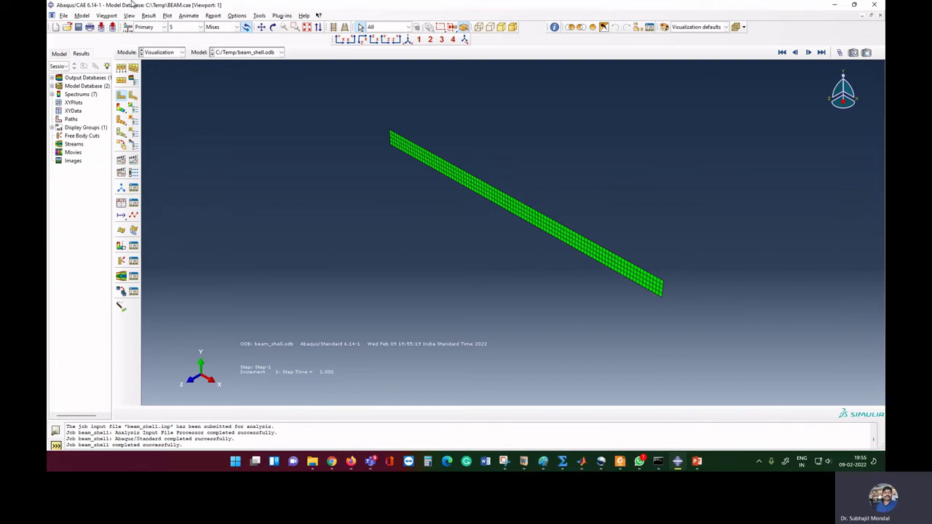
# Create XY data from the ODB history output of displacement U3 at Node 303 in END_DIS, saved as dis
pyautogui.click(121, 203)
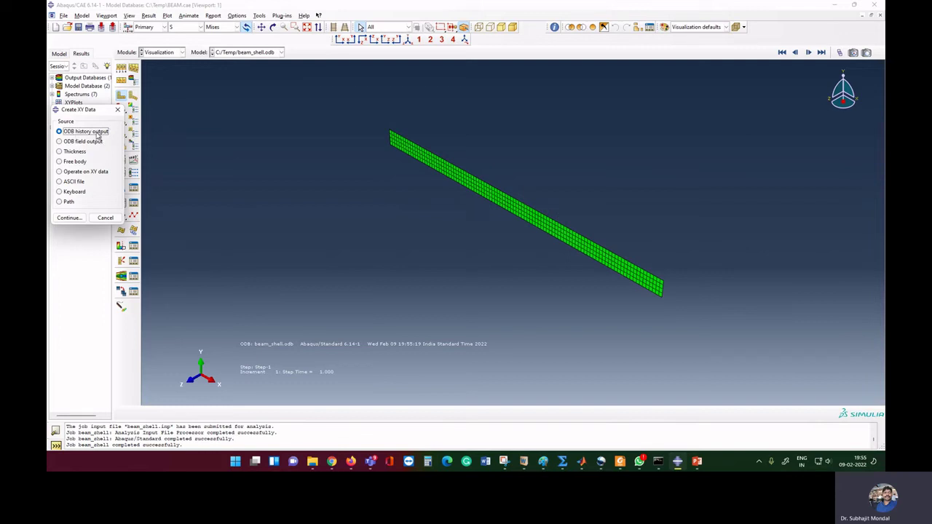
pyautogui.click(70, 219)
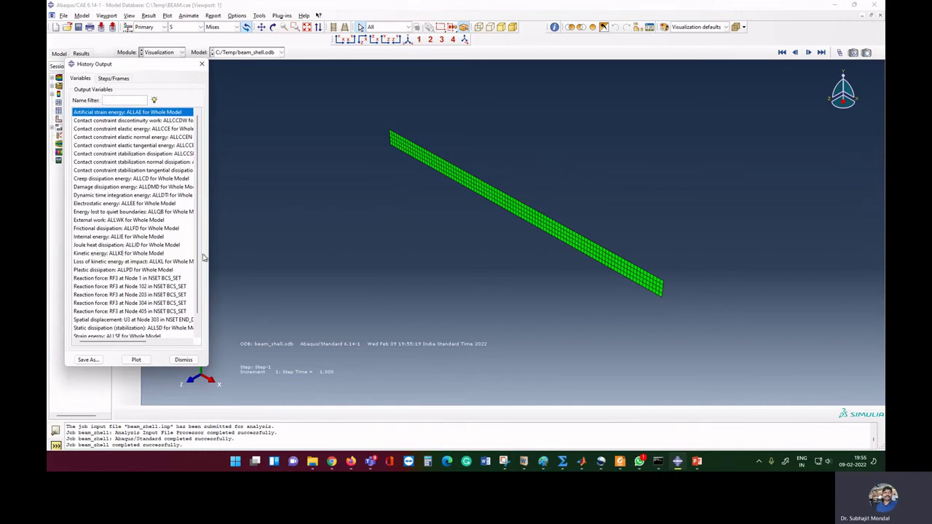
pyautogui.moveTo(161, 365); pyautogui.dragTo(162, 390)
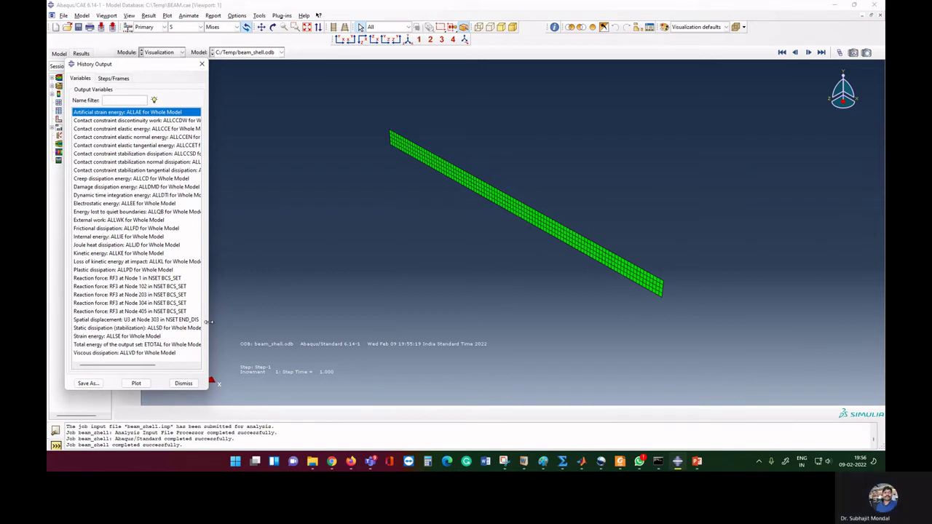
pyautogui.moveTo(208, 325); pyautogui.dragTo(301, 325)
pyautogui.click(169, 321)
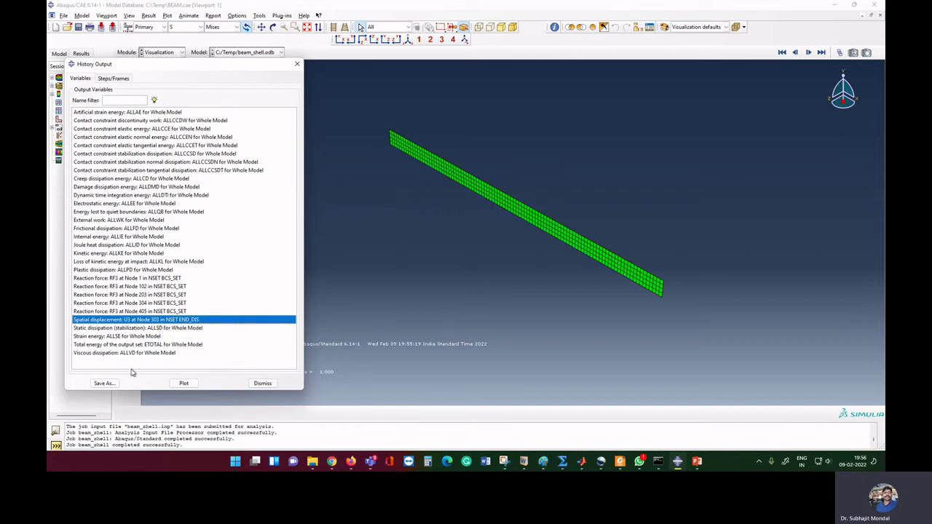
pyautogui.click(103, 383)
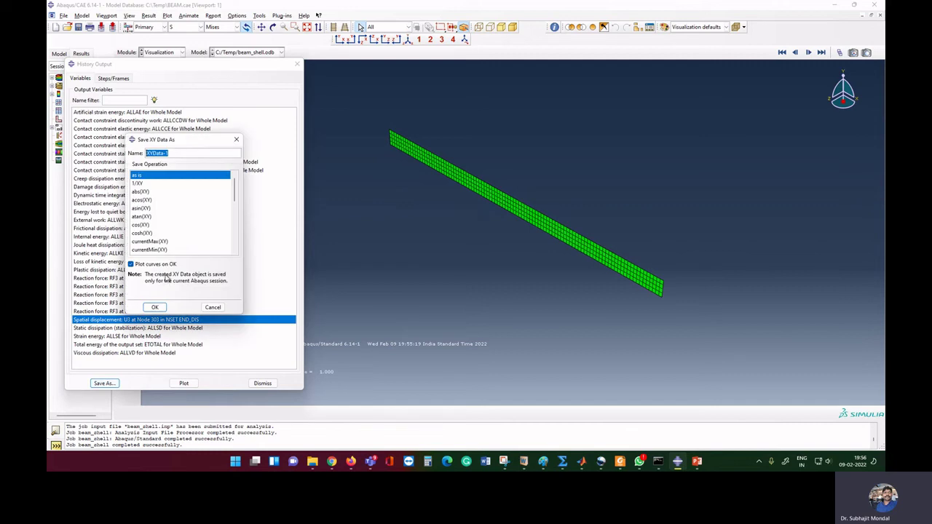
pyautogui.write('dis')
pyautogui.click(156, 307)
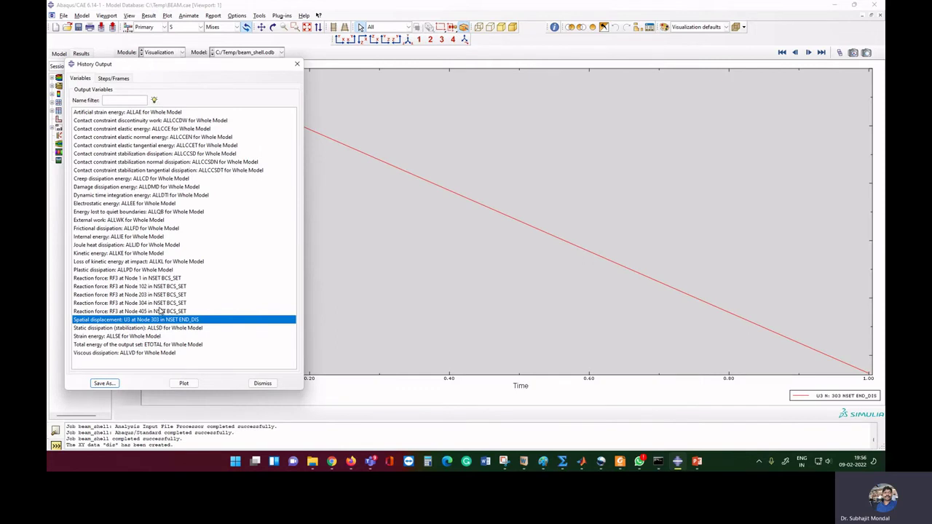
# Save the sum of the five RF3 reaction force histories in BCS_SET as XY data named RF, and close the history output list
pyautogui.moveTo(175, 280); pyautogui.dragTo(179, 314)
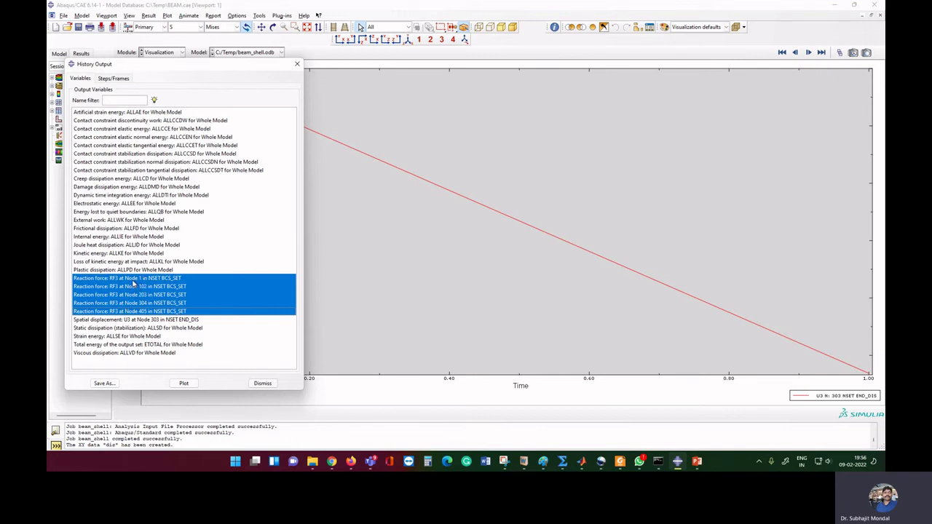
pyautogui.click(104, 384)
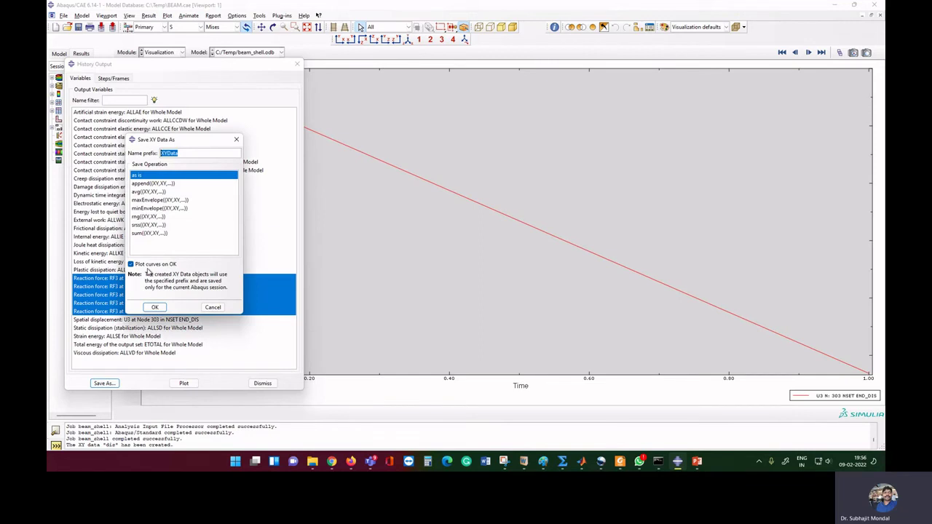
pyautogui.click(164, 234)
pyautogui.moveTo(173, 154); pyautogui.dragTo(85, 150)
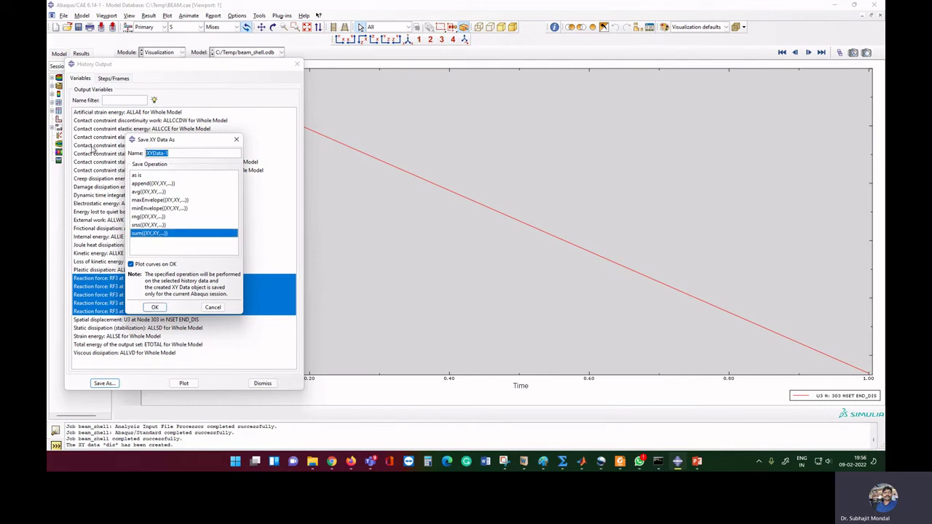
pyautogui.write('RF')
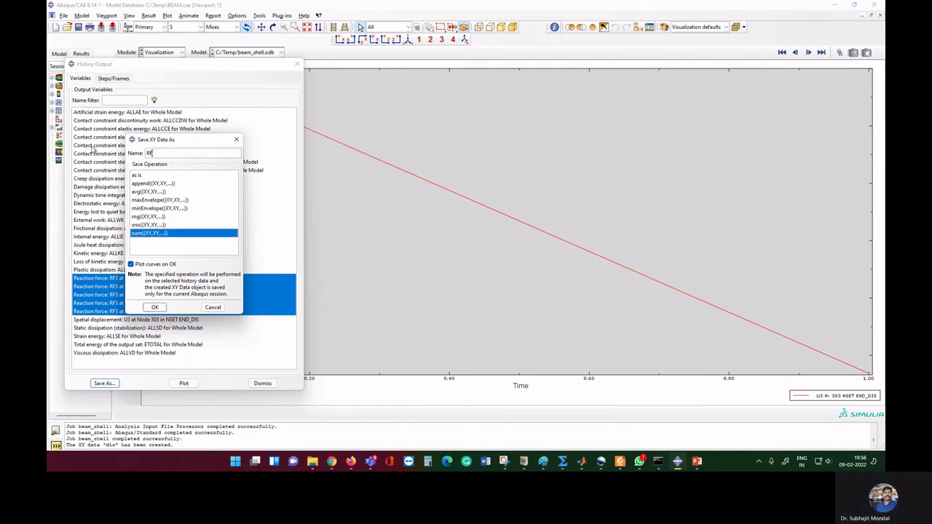
pyautogui.click(156, 308)
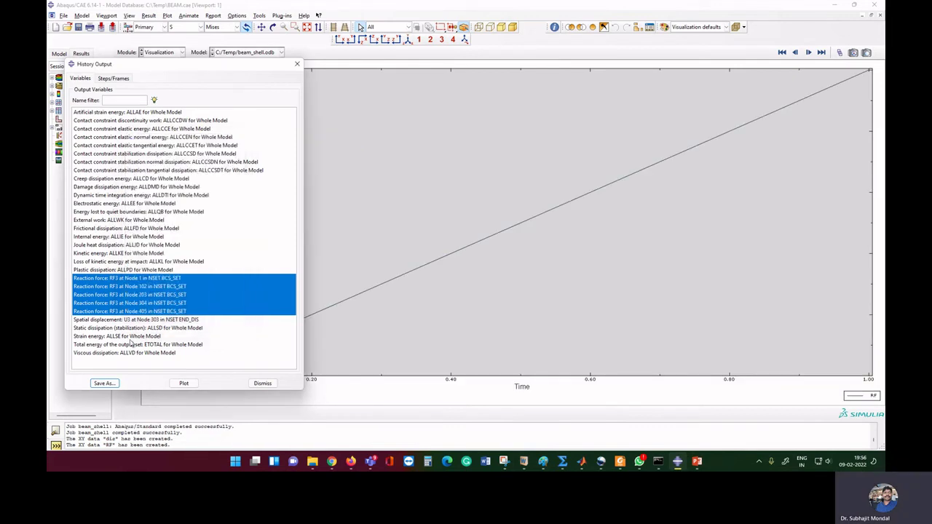
pyautogui.click(271, 386)
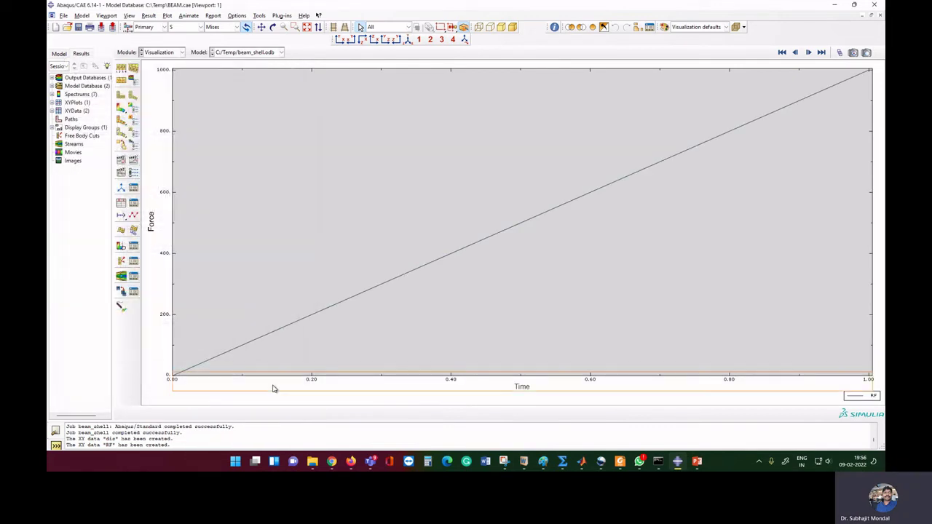
# Start an operation on XY data and build the expression combine ( "dis", "RF" )
pyautogui.click(121, 202)
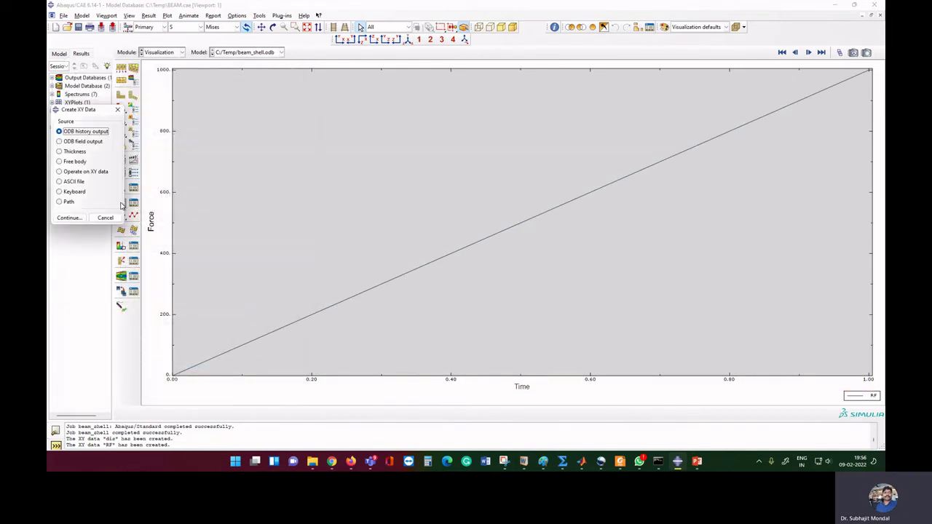
pyautogui.click(86, 173)
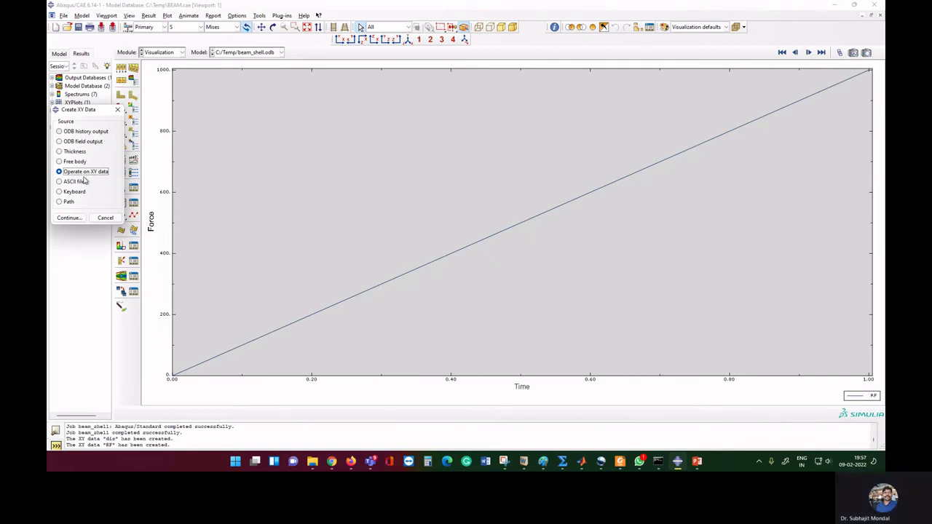
pyautogui.click(69, 218)
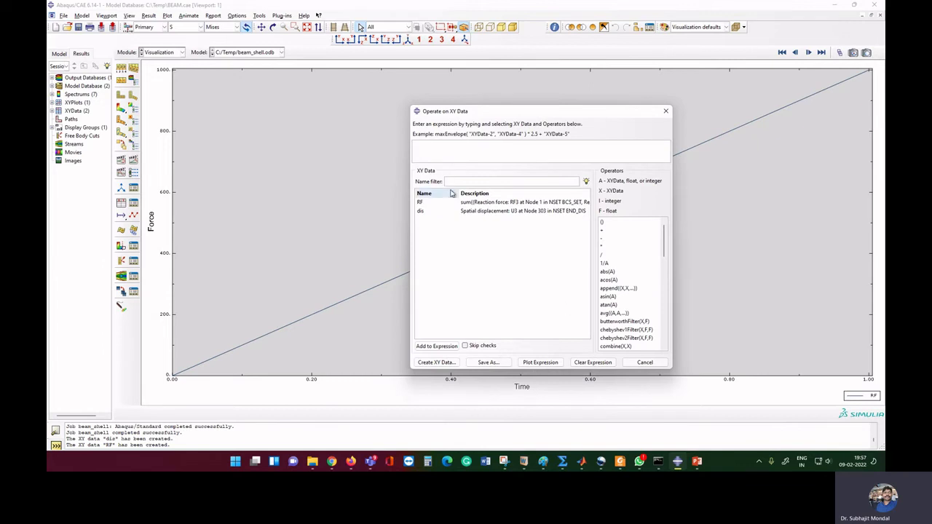
pyautogui.scroll(-4, 643, 277)
pyautogui.scroll(-2, 642, 277)
pyautogui.scroll(6, 643, 277)
pyautogui.scroll(-4, 643, 277)
pyautogui.scroll(-3, 643, 277)
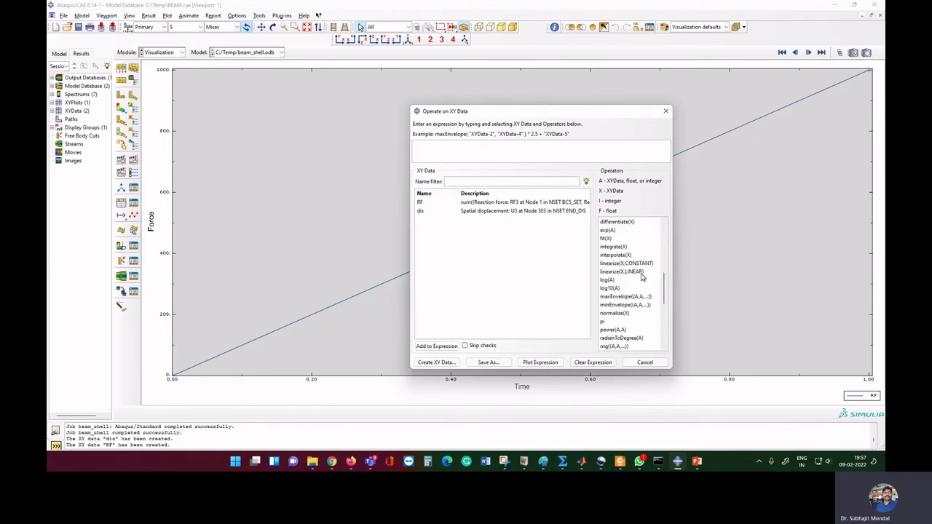
pyautogui.scroll(1, 642, 276)
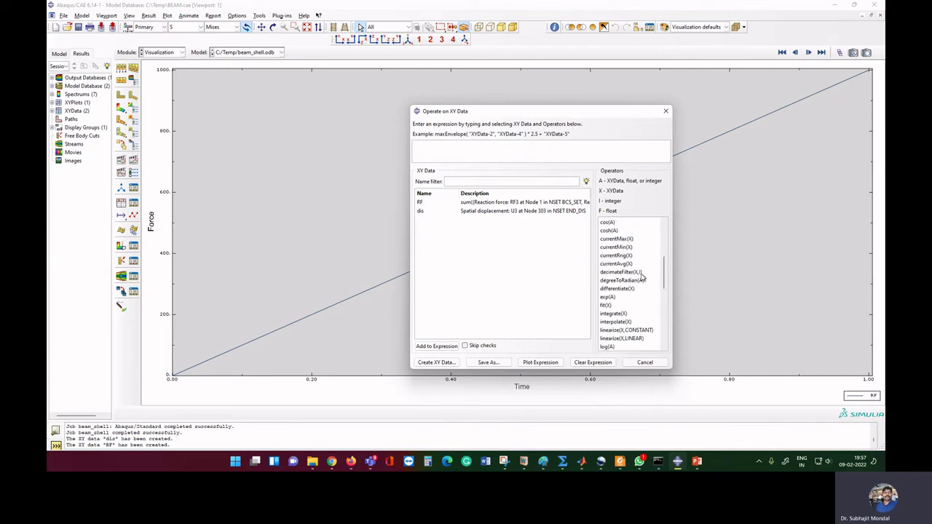
pyautogui.doubleClick(623, 222)
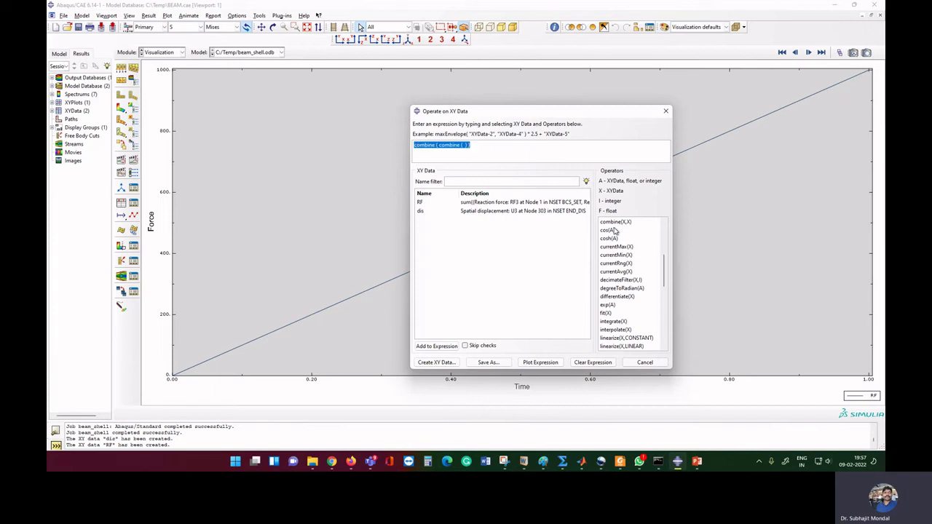
pyautogui.press('BackSpace')
pyautogui.click(615, 222)
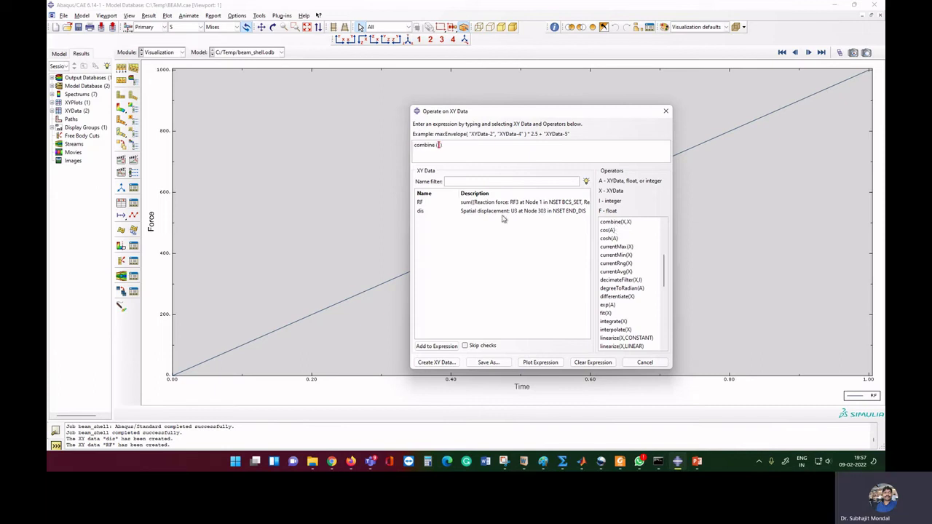
pyautogui.click(427, 212)
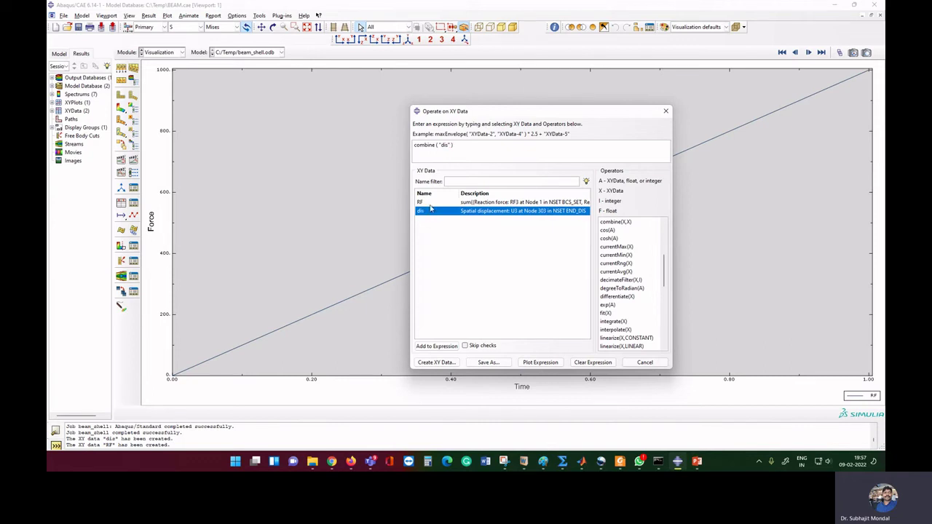
pyautogui.click(430, 203)
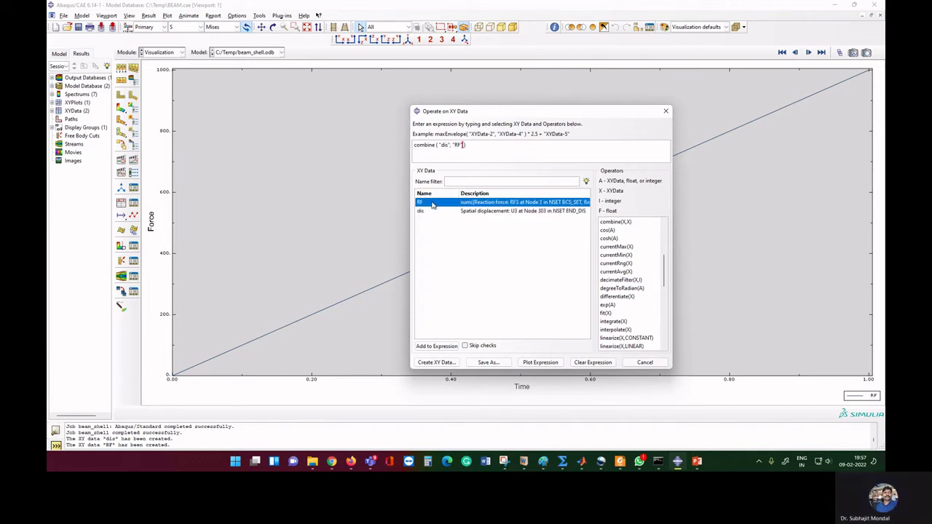
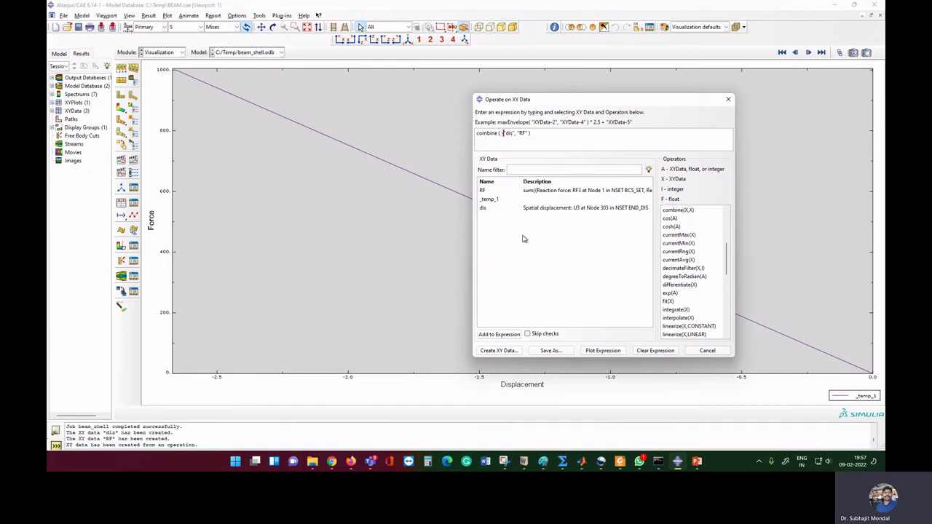
# Negate the dis term in the combine expression, plot the force-displacement curve, and close the XY data operation
pyautogui.write('-')
pyautogui.doubleClick(501, 136)
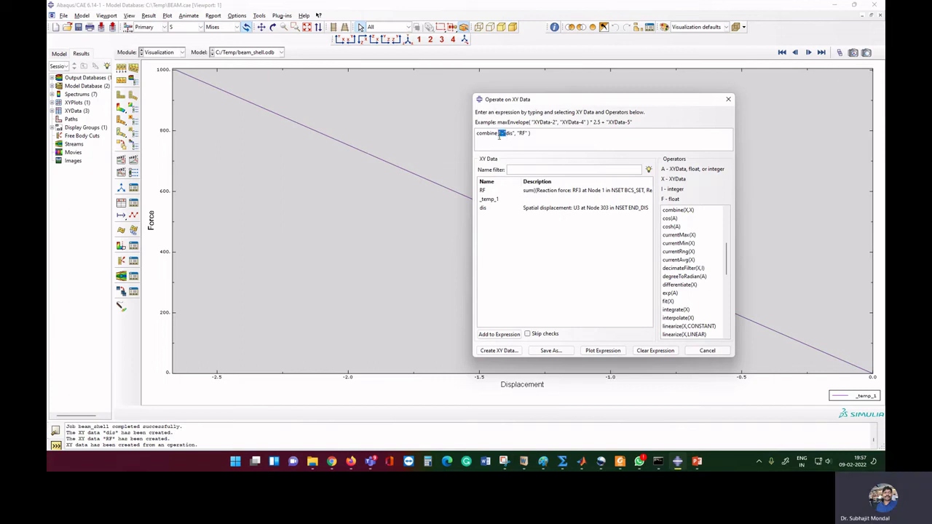
pyautogui.click(603, 351)
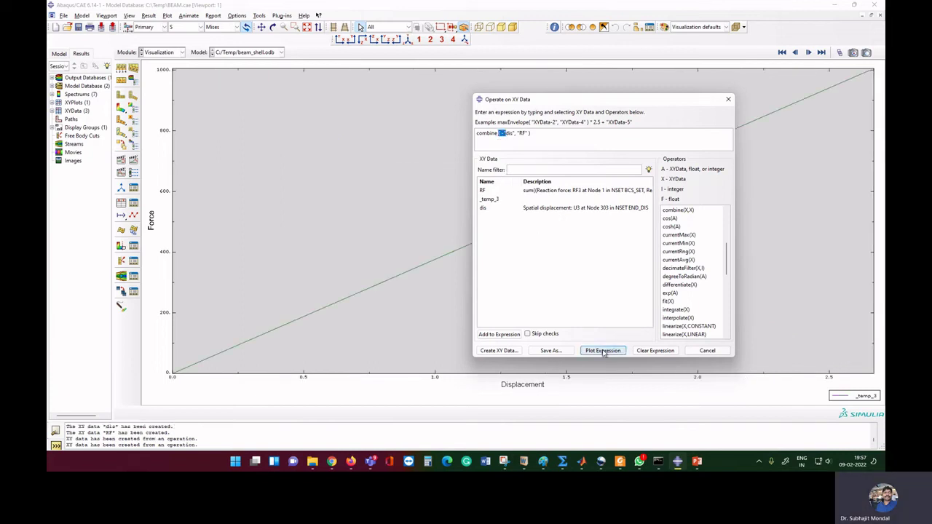
pyautogui.click(705, 353)
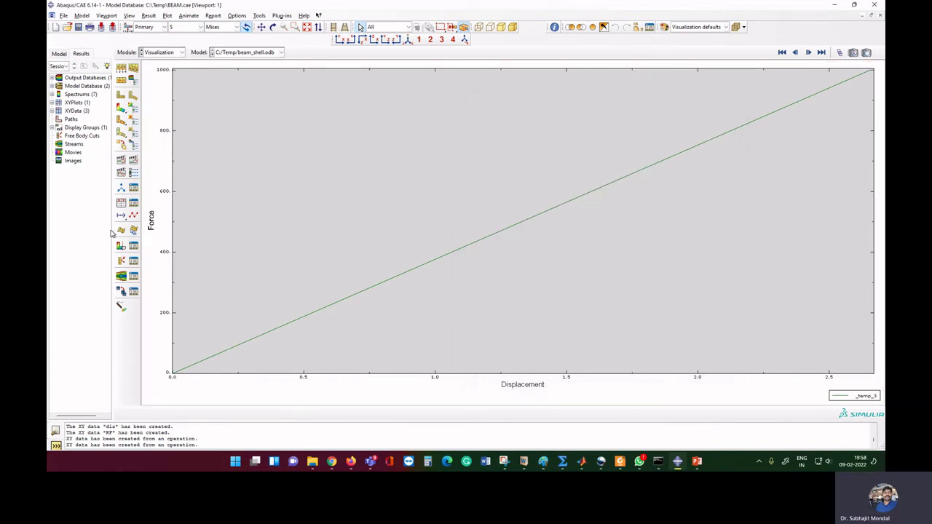
pyautogui.click(121, 204)
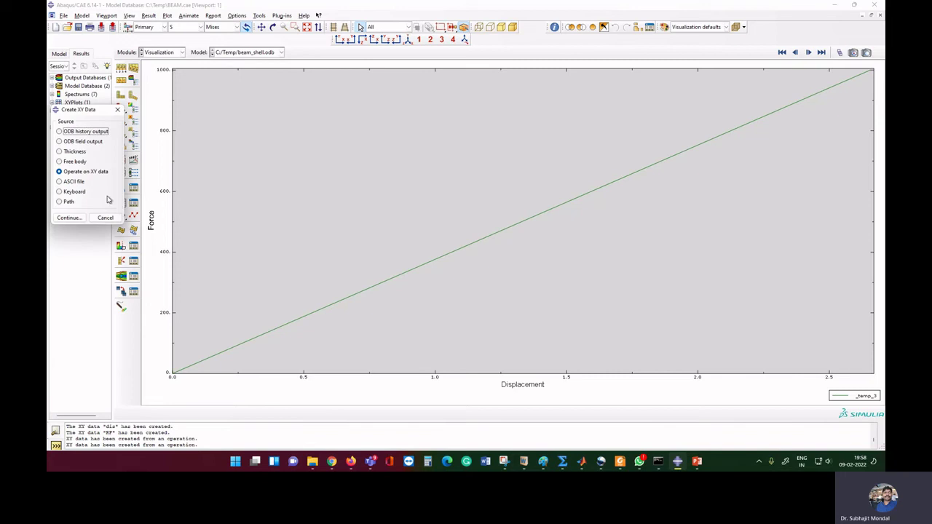
pyautogui.click(70, 218)
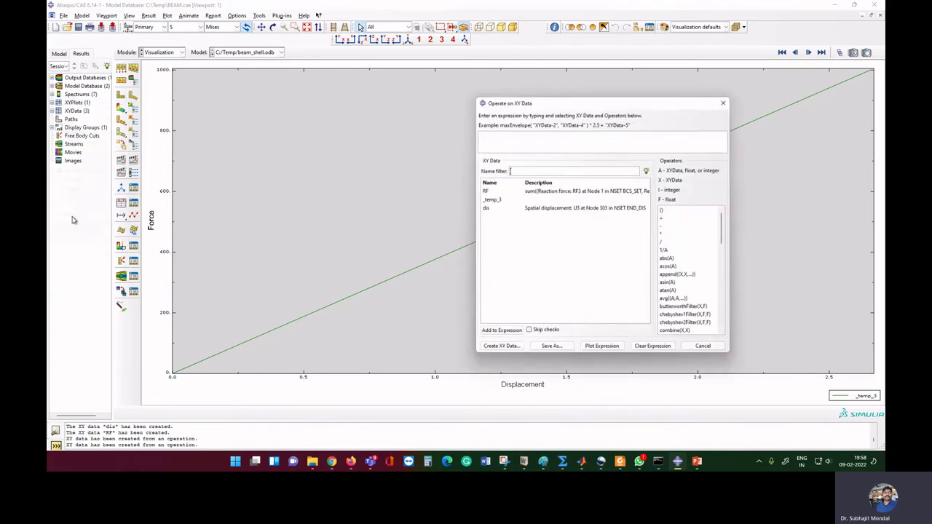
pyautogui.click(525, 209)
pyautogui.click(603, 351)
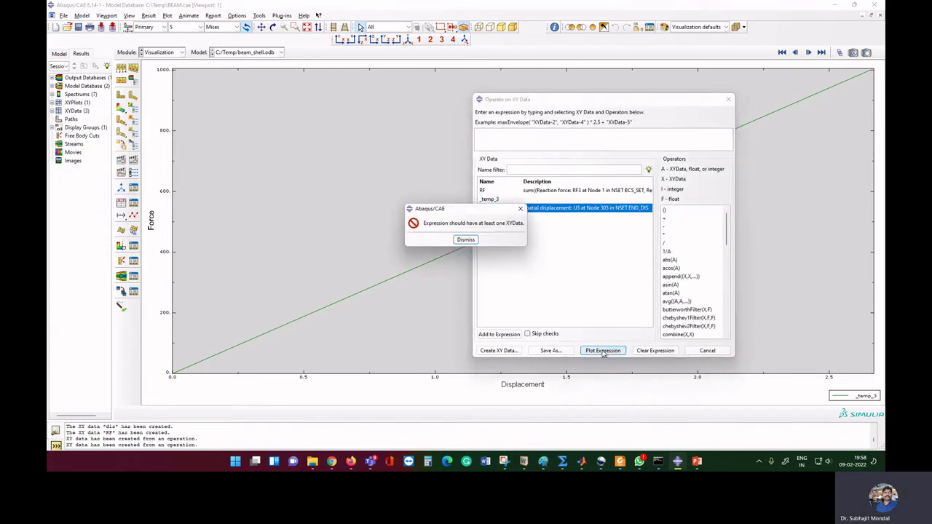
pyautogui.click(465, 240)
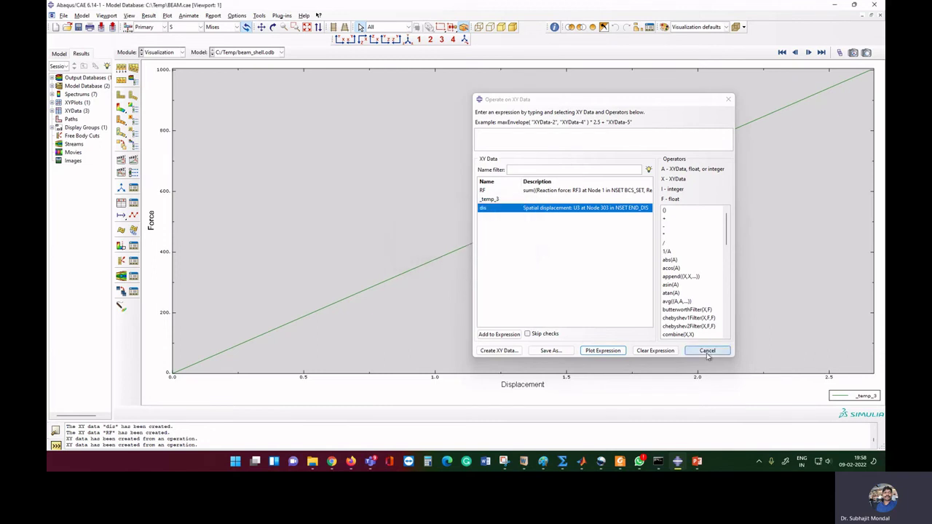
pyautogui.click(707, 351)
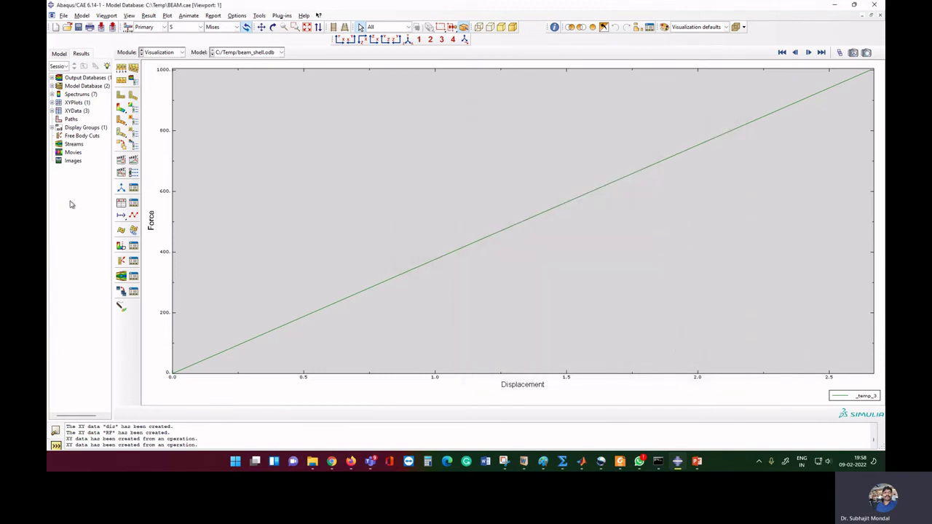
# Plot the ODB history output of spatial displacement U3 at Node 303 in END_DIS, and close the history output list
pyautogui.click(120, 187)
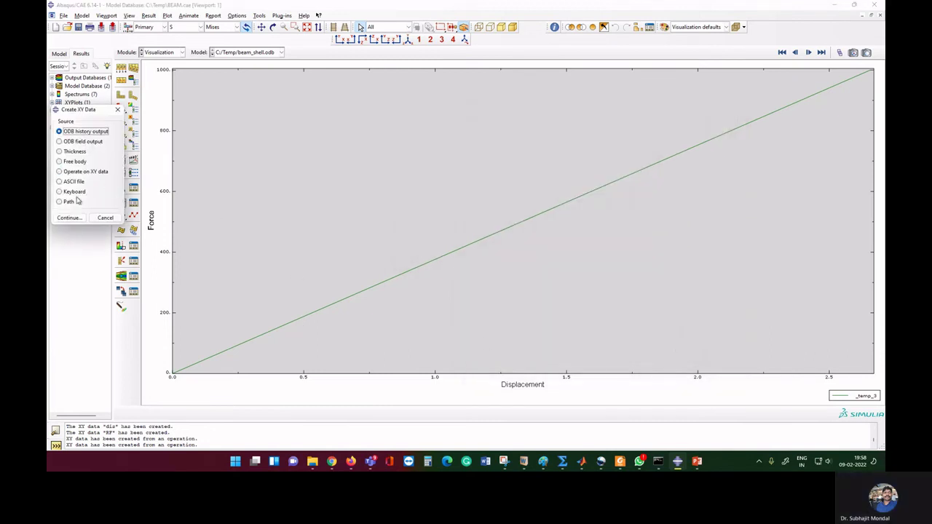
pyautogui.click(69, 217)
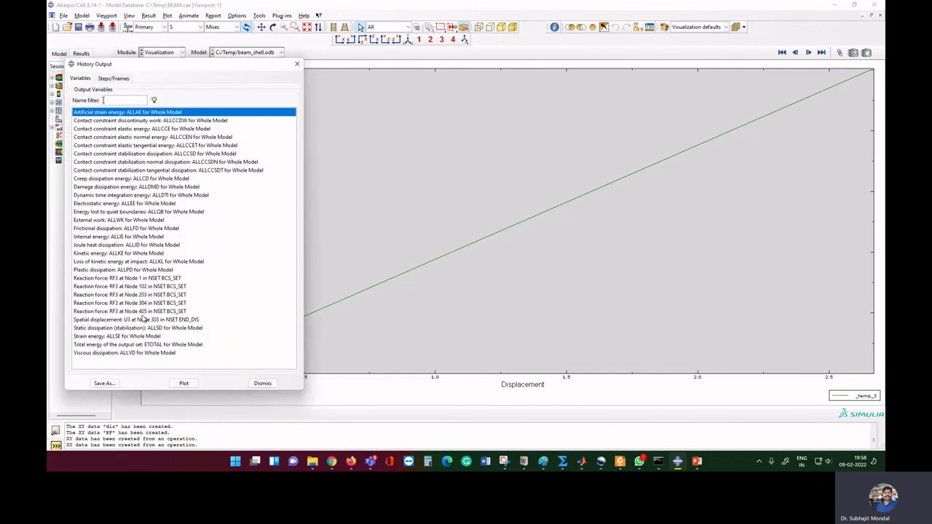
pyautogui.click(149, 321)
pyautogui.click(183, 383)
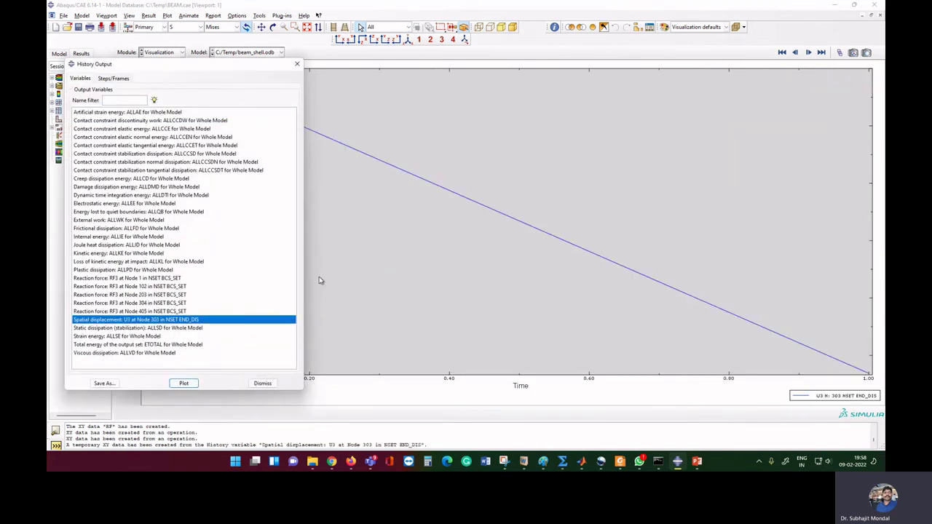
pyautogui.click(297, 64)
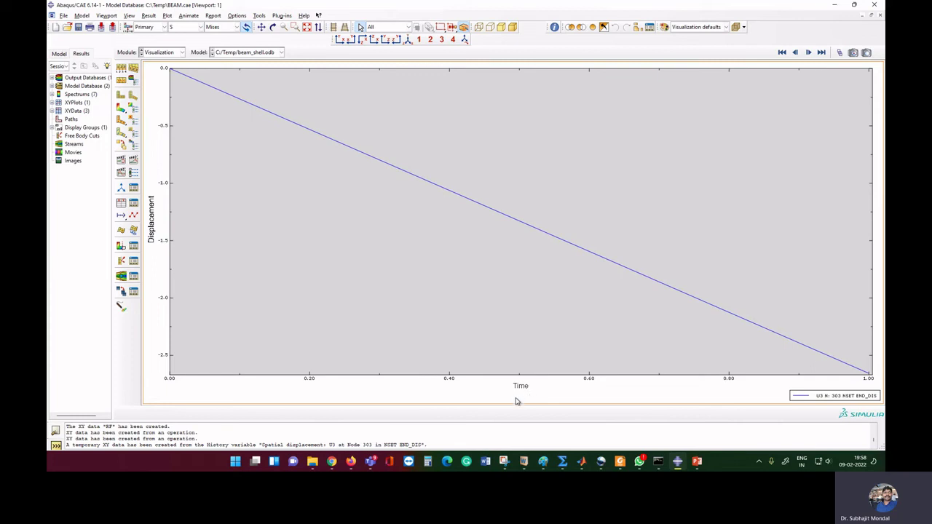
# Review the session's saved XY data, plot the temporary U3 displacement data set, and dismiss the manager
pyautogui.click(133, 204)
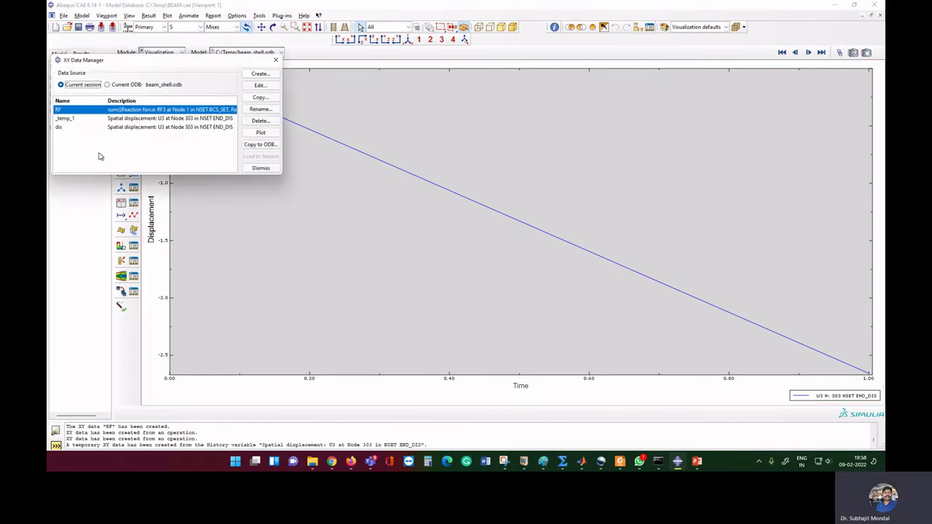
pyautogui.click(260, 168)
pyautogui.click(135, 205)
pyautogui.click(120, 118)
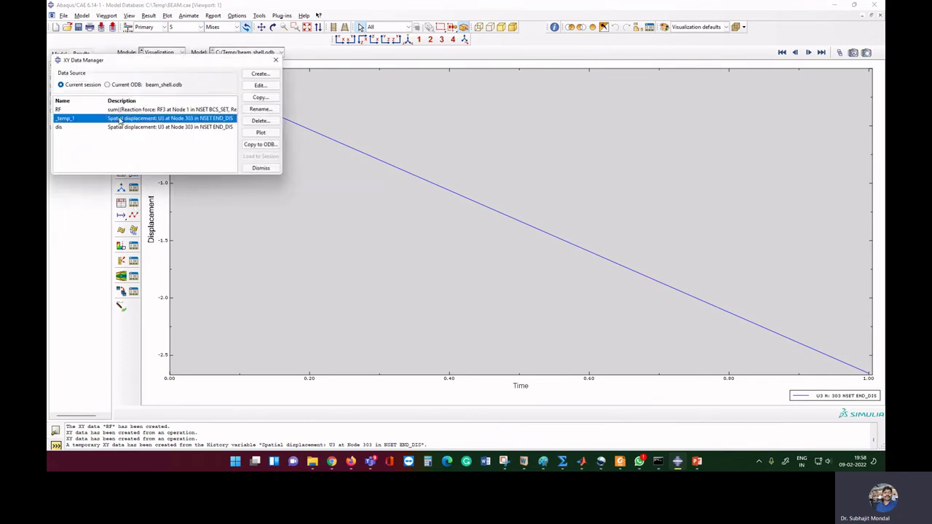
pyautogui.click(261, 134)
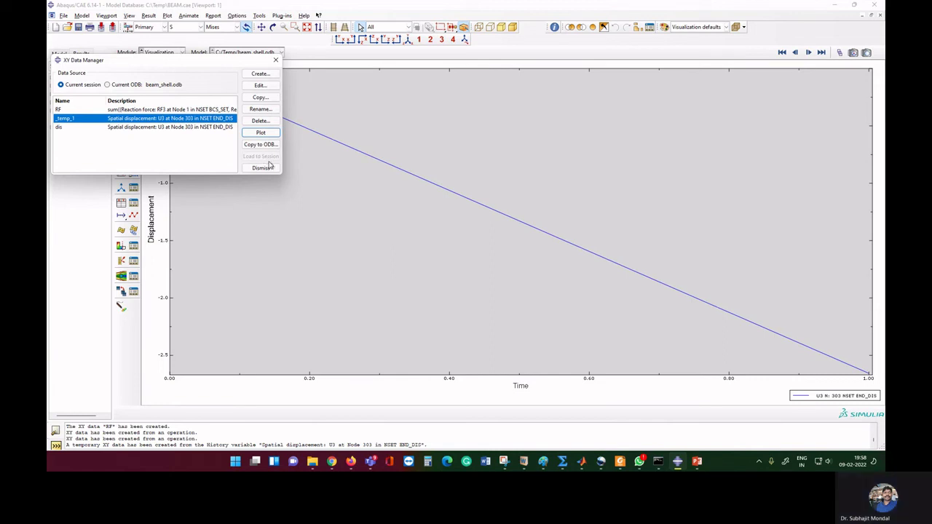
pyautogui.click(261, 168)
# Operate on XY data with the expression combine ( -"dis", "RF" ) and plot it as a force-displacement curve
pyautogui.click(120, 204)
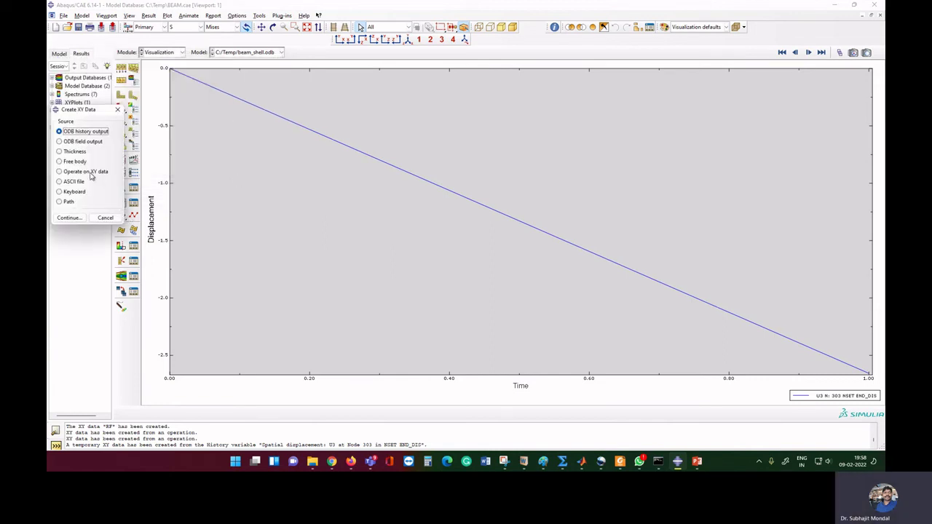
pyautogui.click(70, 174)
pyautogui.click(68, 218)
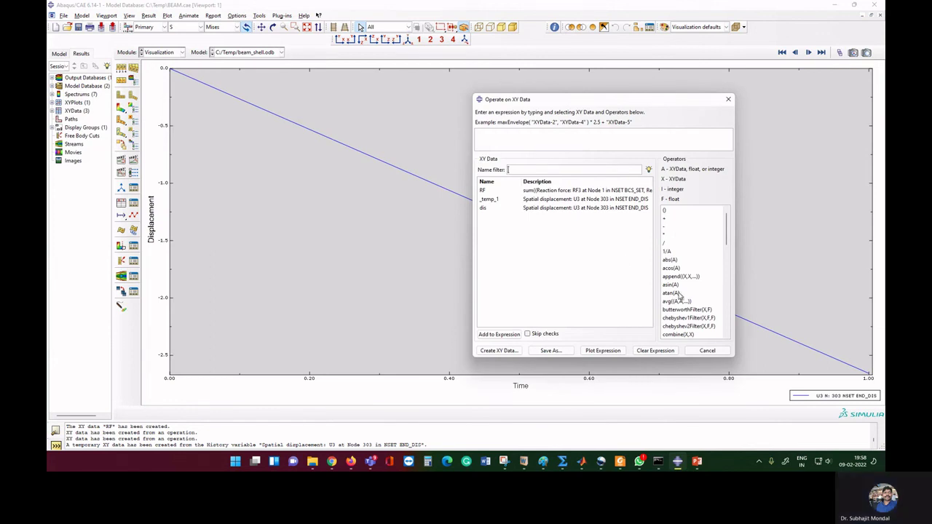
pyautogui.click(683, 335)
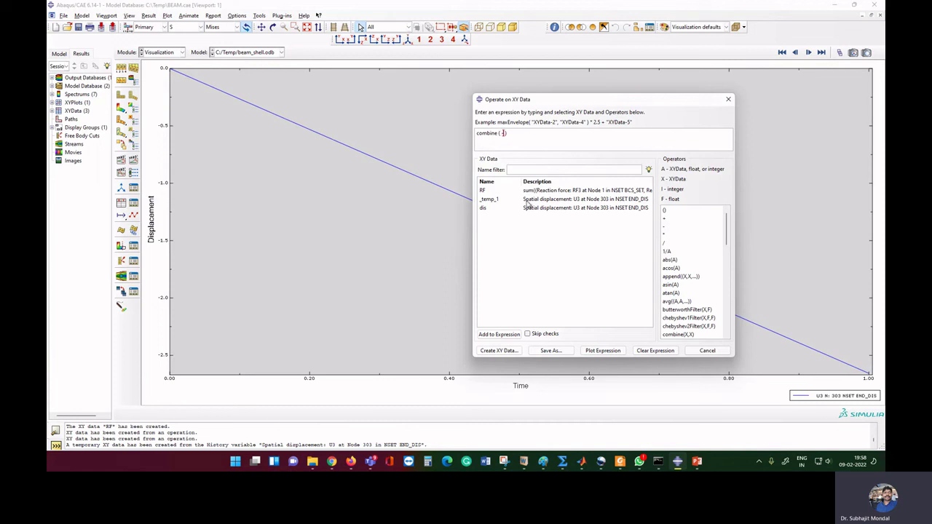
pyautogui.click(495, 210)
pyautogui.click(492, 192)
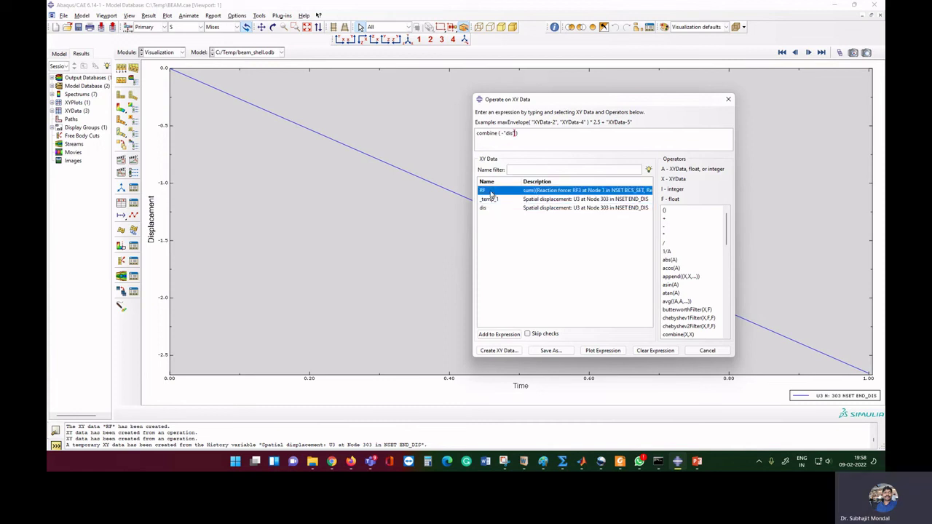
pyautogui.click(603, 350)
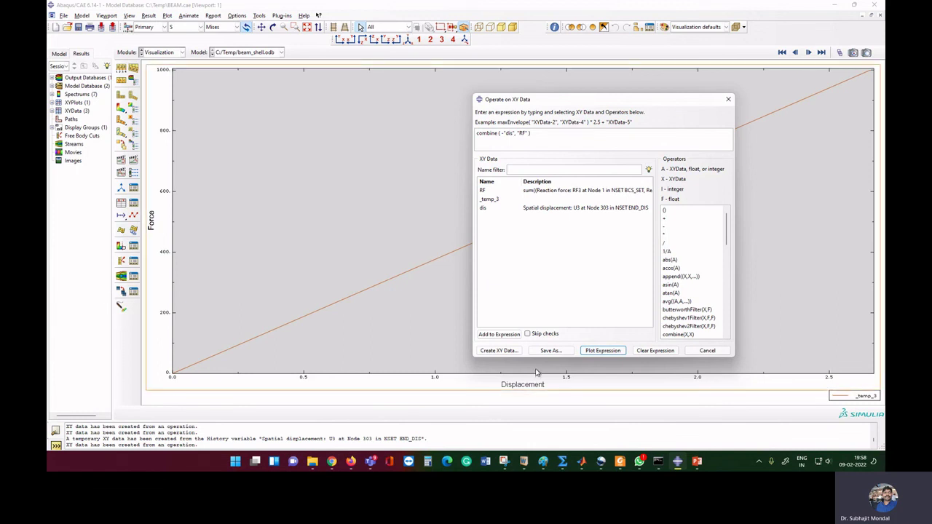
# Save the combined curve as XY data named laod-dis and close the XY data operation
pyautogui.click(552, 351)
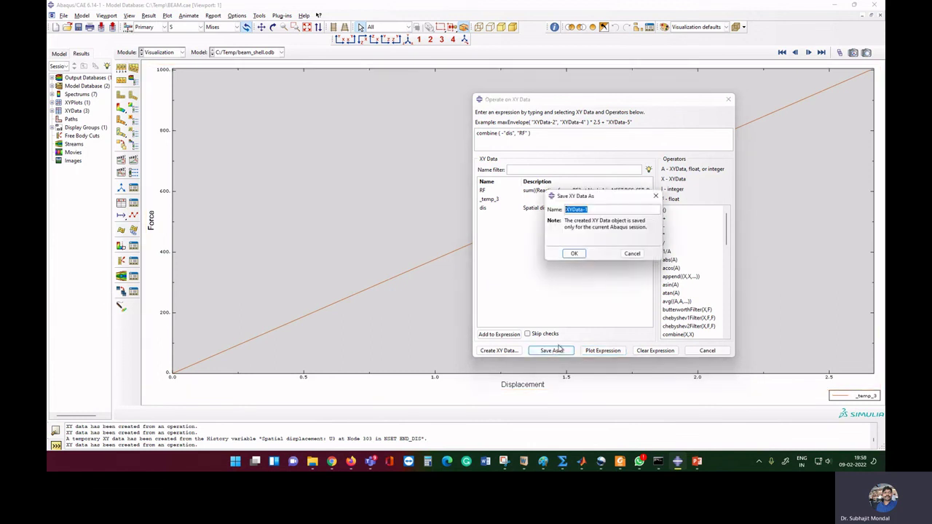
pyautogui.press('BackSpace')
pyautogui.click(574, 254)
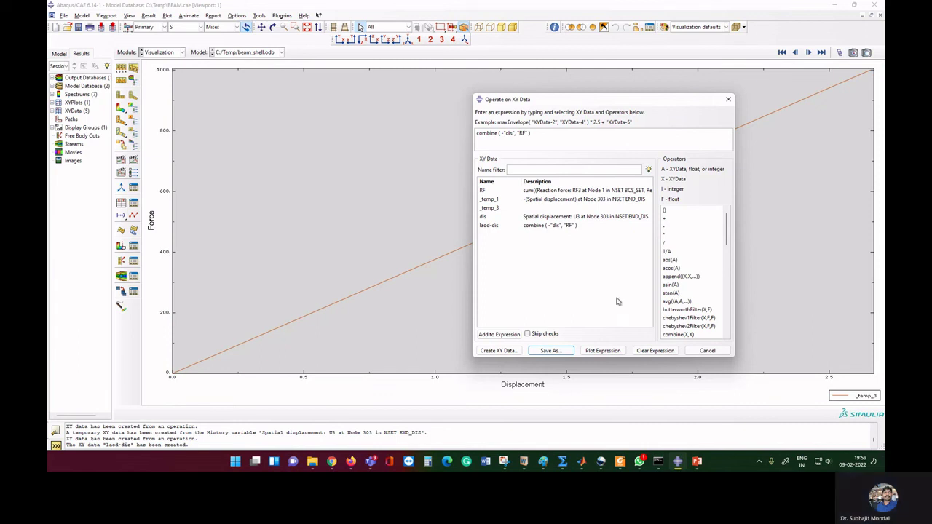
pyautogui.click(705, 352)
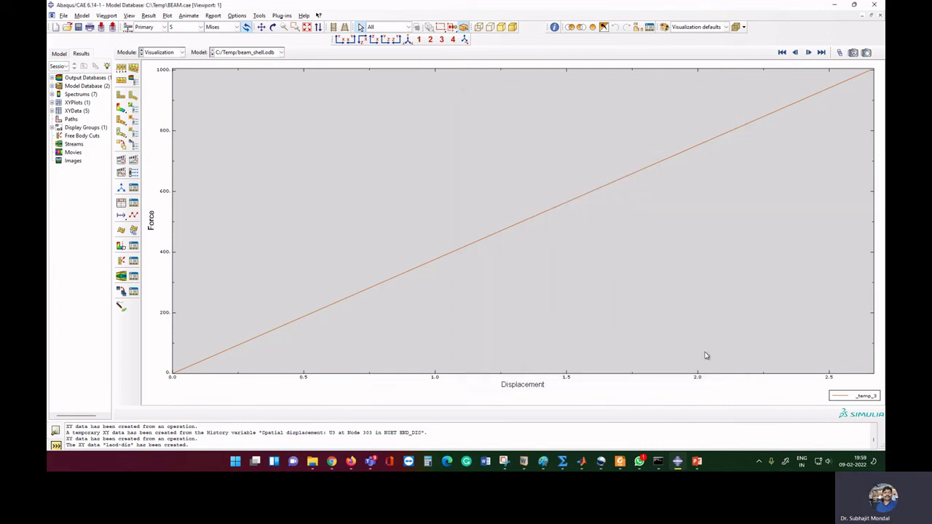
# Print all viewports in color to a TIFF file named ccc
pyautogui.click(64, 15)
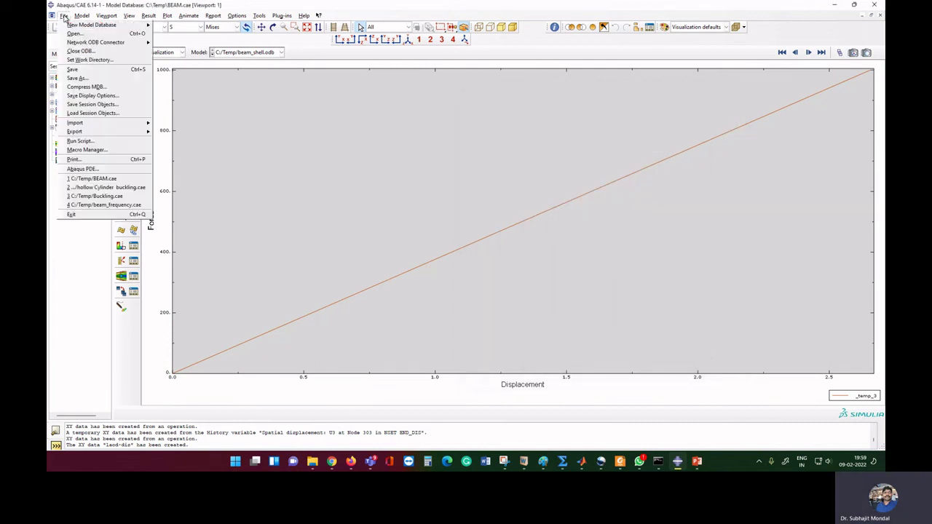
pyautogui.click(75, 160)
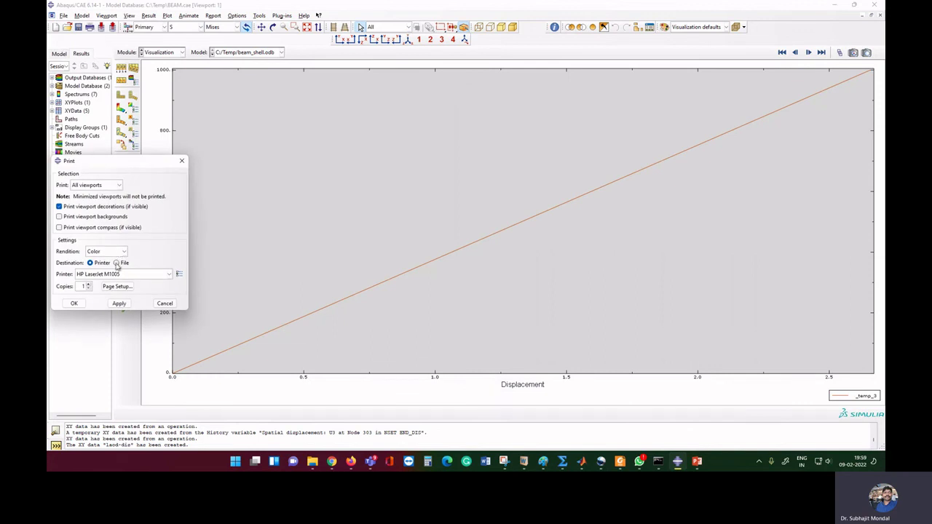
pyautogui.click(110, 252)
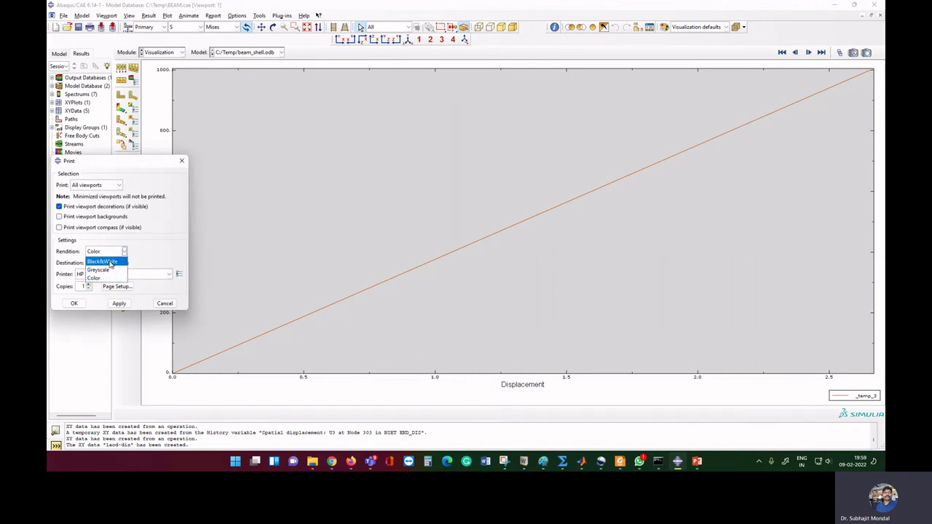
pyautogui.click(102, 277)
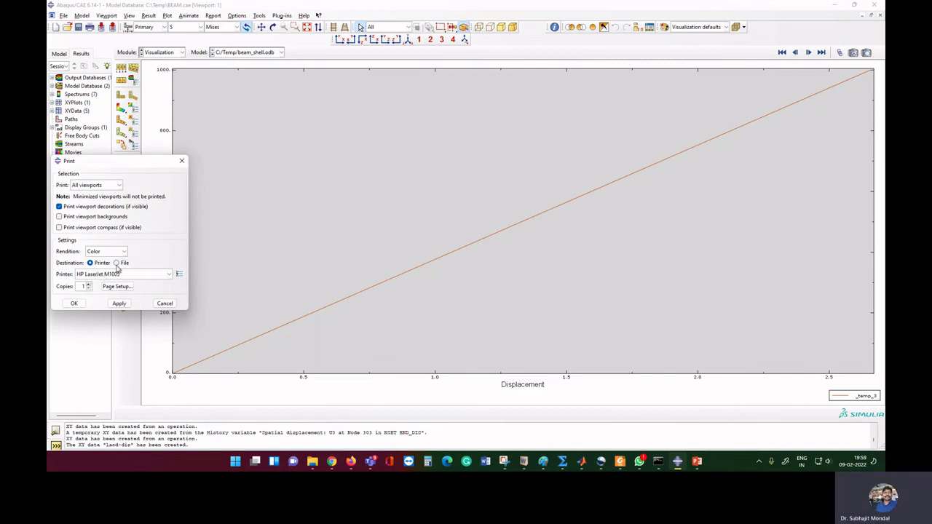
pyautogui.click(117, 263)
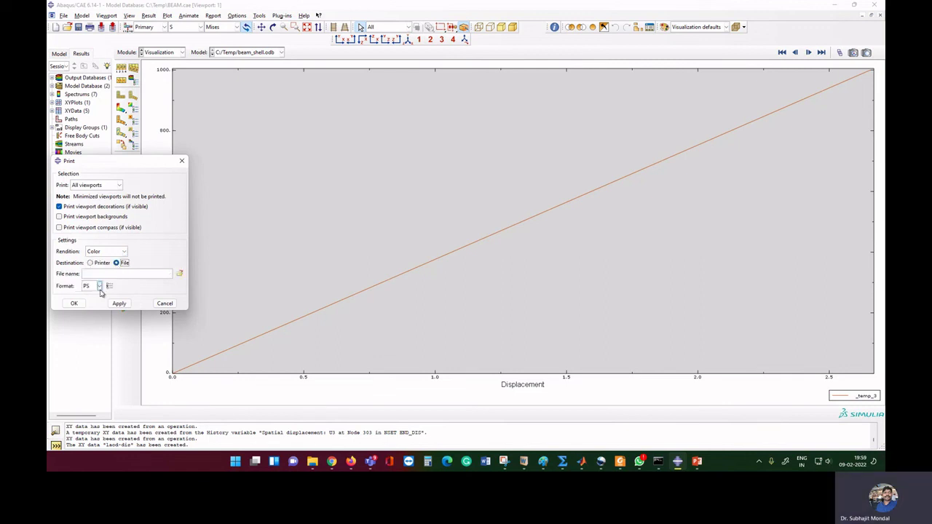
pyautogui.click(98, 286)
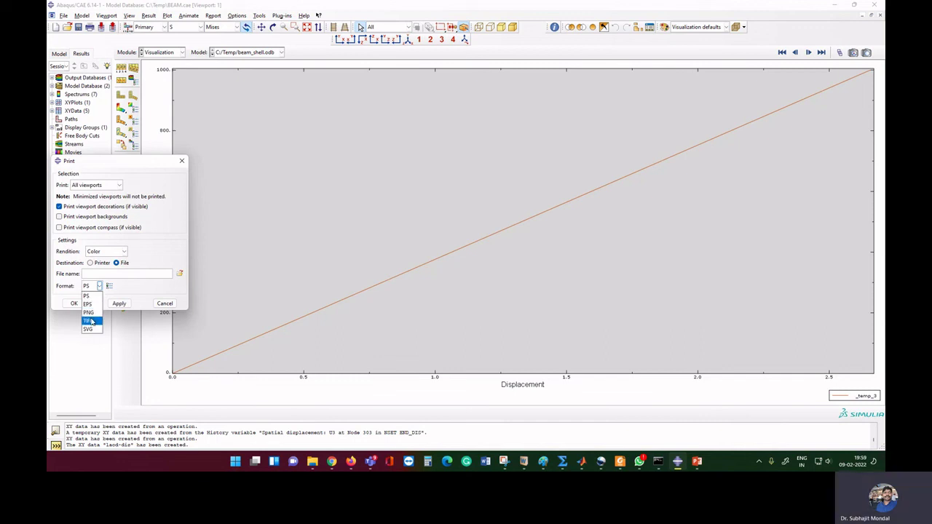
pyautogui.click(90, 321)
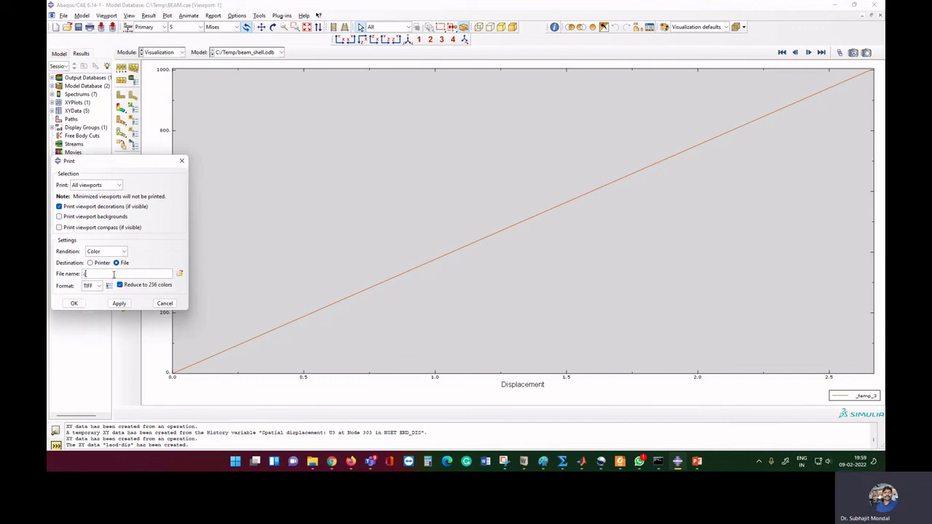
pyautogui.click(75, 304)
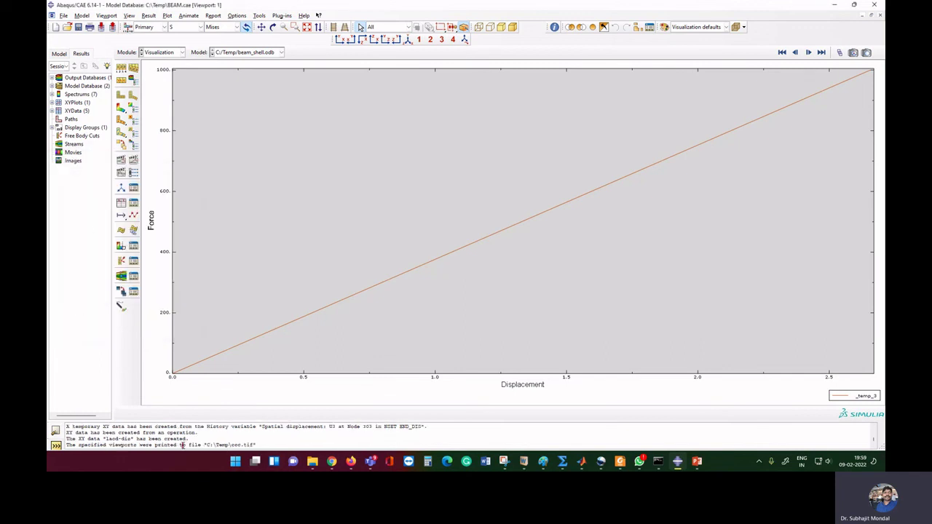
# Locate the printed image ccc in C:\Temp with File Explorer and open it to check the plot
pyautogui.moveTo(182, 445)
pyautogui.mouseDown()
pyautogui.moveTo(266, 439)
pyautogui.moveTo(188, 439)
pyautogui.mouseUp()
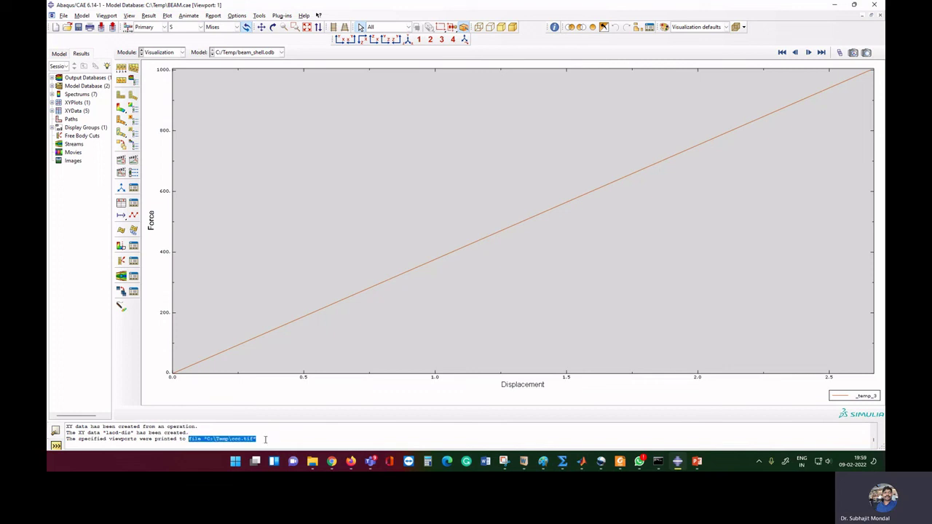
pyautogui.click(312, 461)
pyautogui.click(182, 44)
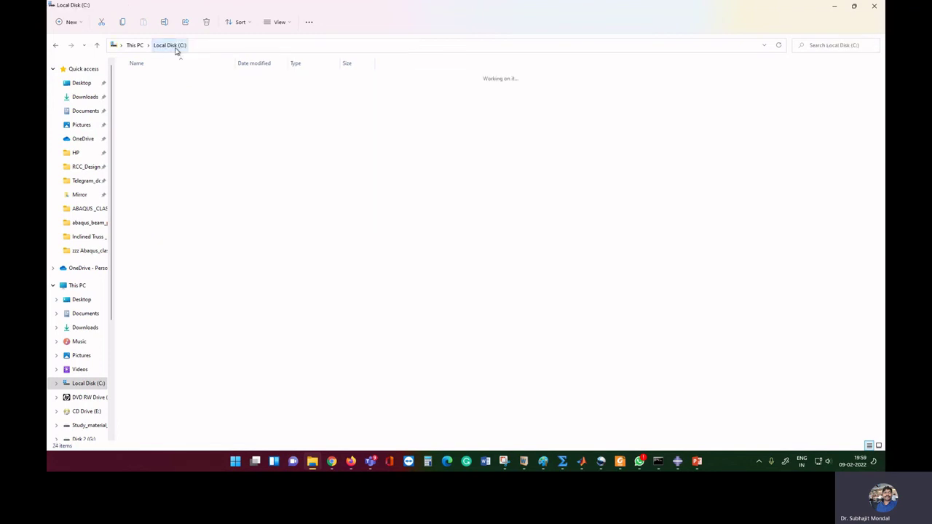
pyautogui.doubleClick(149, 321)
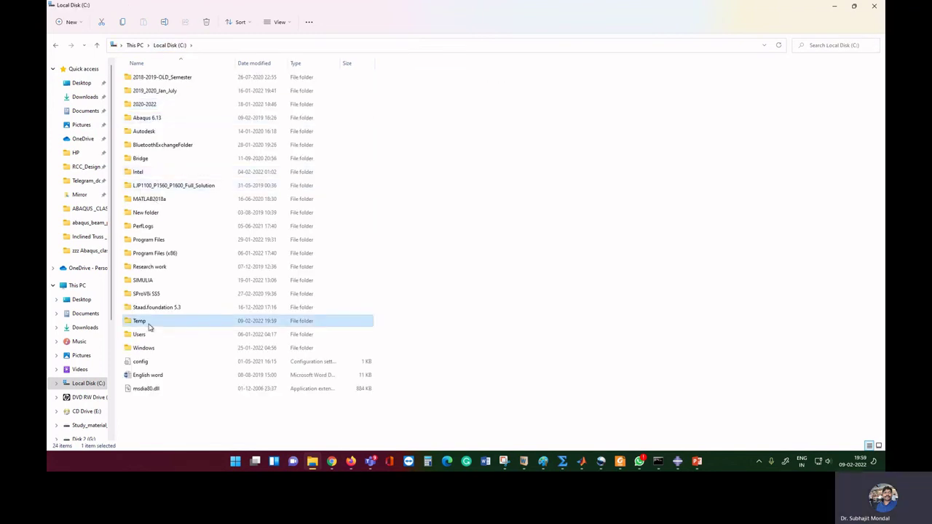
pyautogui.press('c')
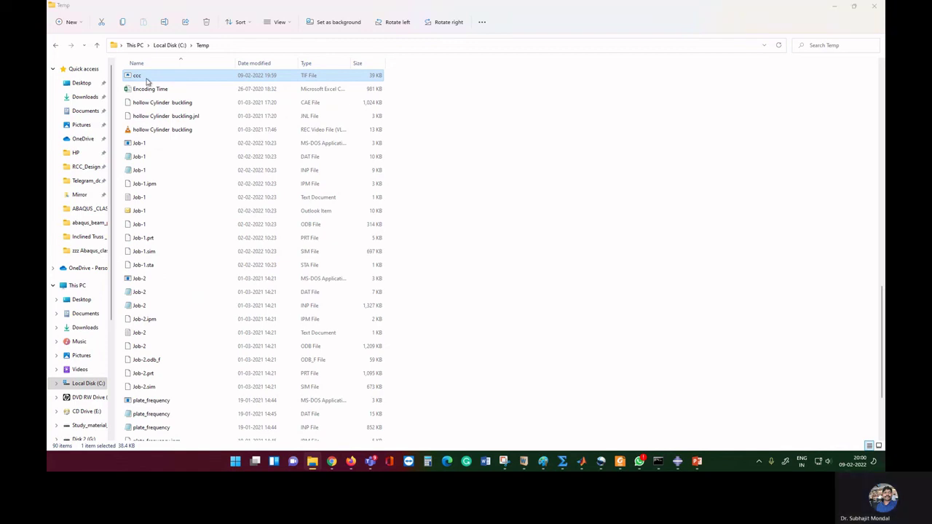
pyautogui.doubleClick(146, 80)
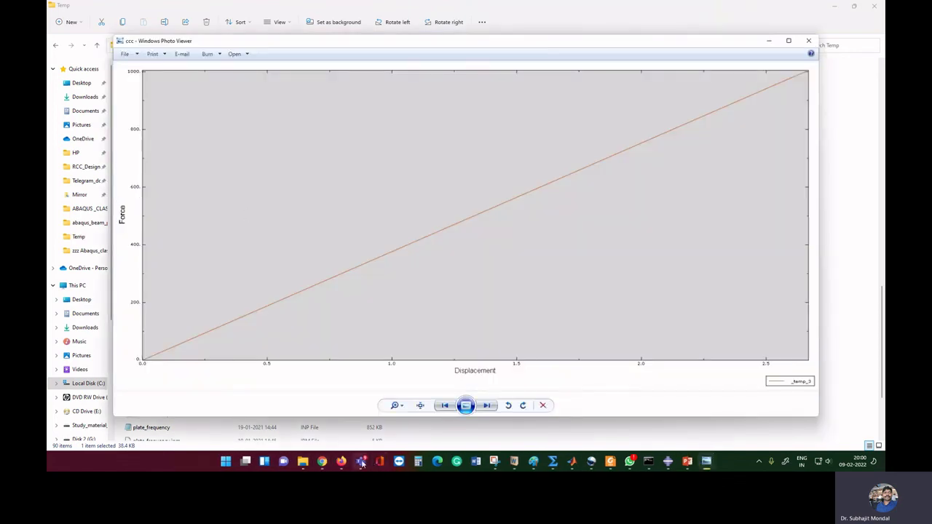
# Glance at the PowerPoint lecture slides and switch back to the force-displacement plot in Abaqus/CAE
pyautogui.moveTo(361, 461)
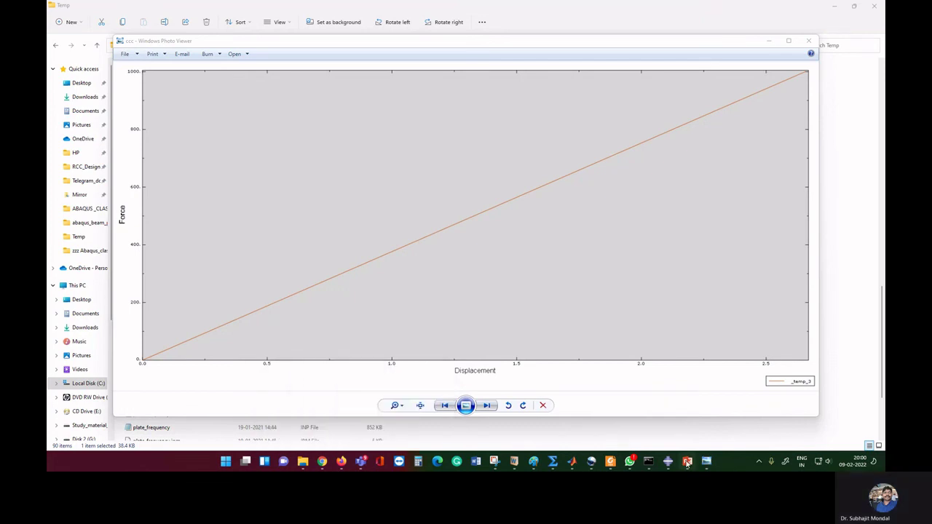
pyautogui.click(688, 461)
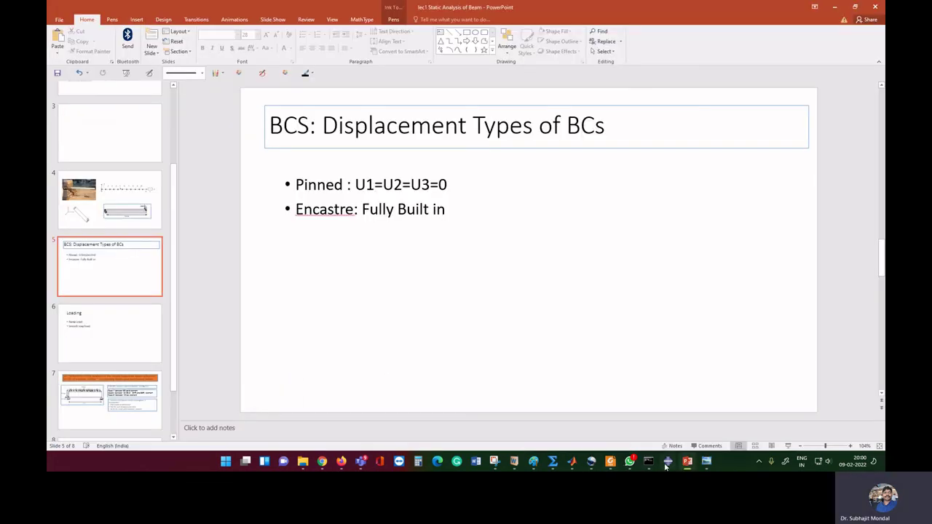
pyautogui.click(667, 462)
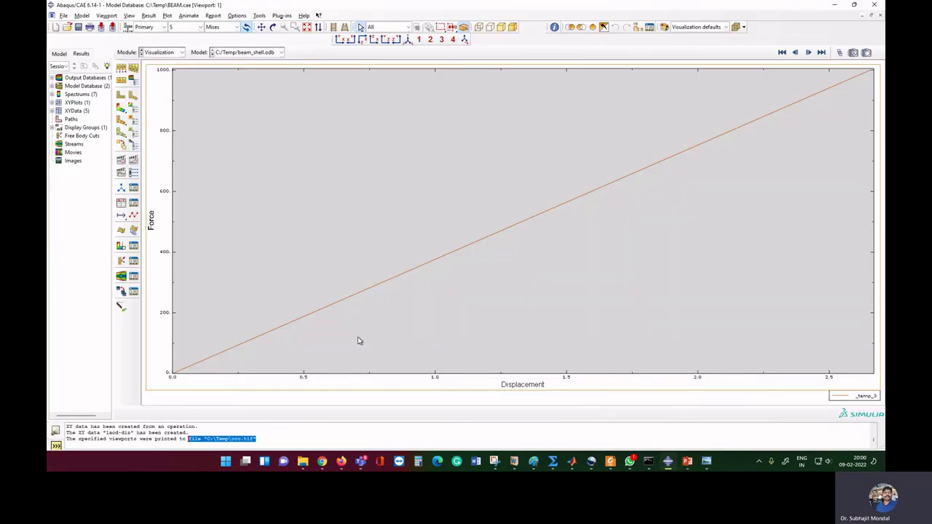